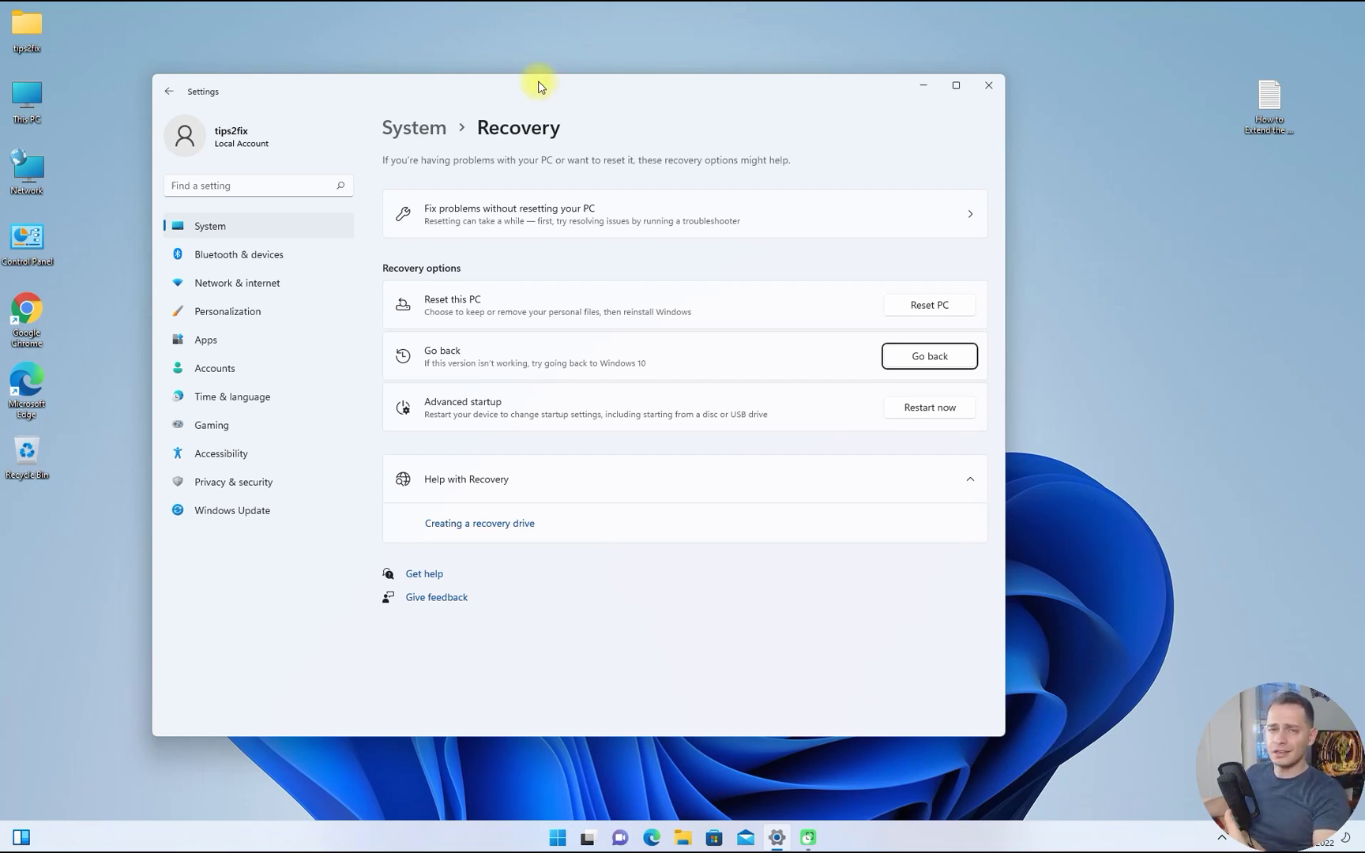
Search Settings for 'go' to reach the Go back to Windows 10 recovery option, then close Settings
{"action": "left_click_drag", "start_coordinate": [538, 85], "coordinate": [582, 60]}
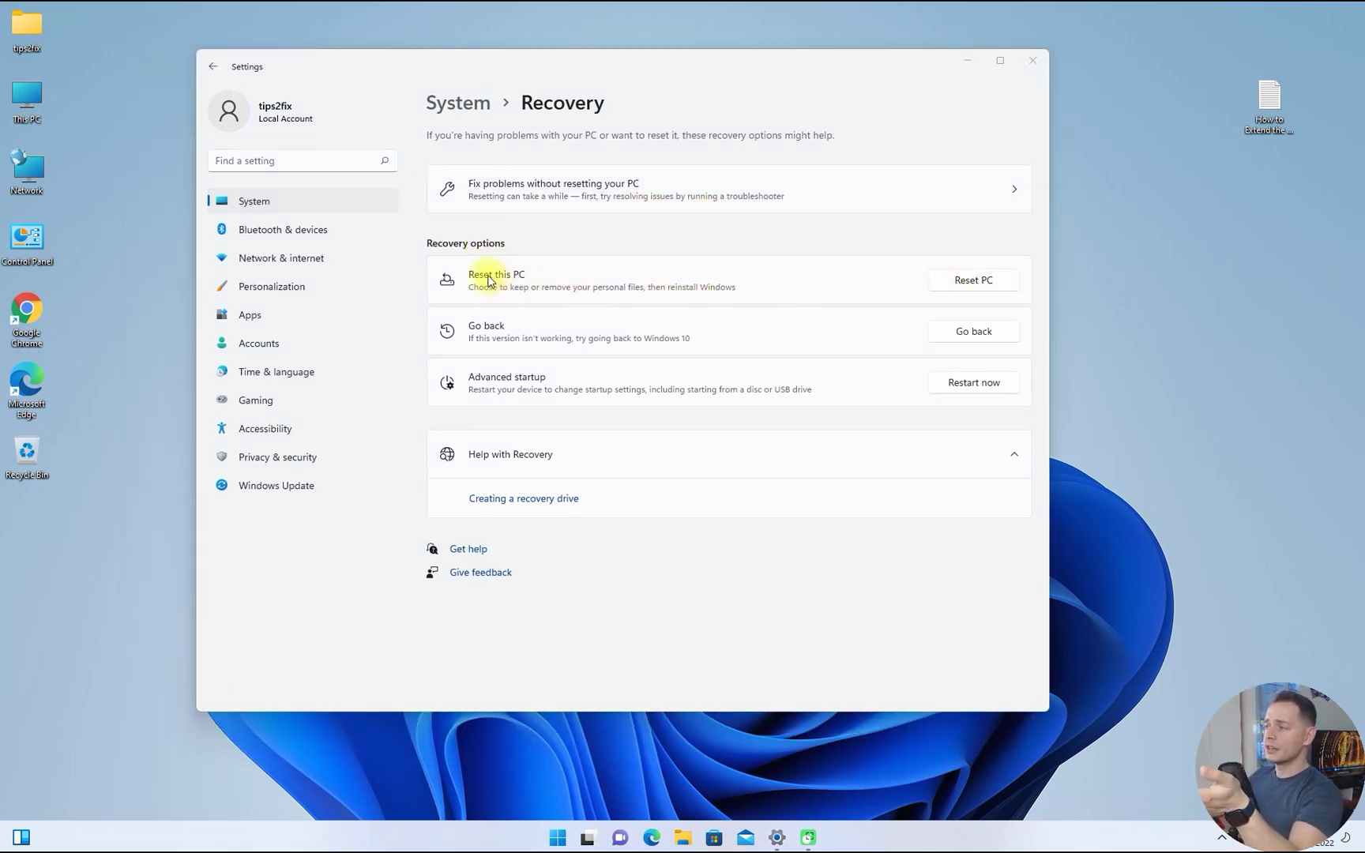
{"action": "left_click", "coordinate": [284, 161]}
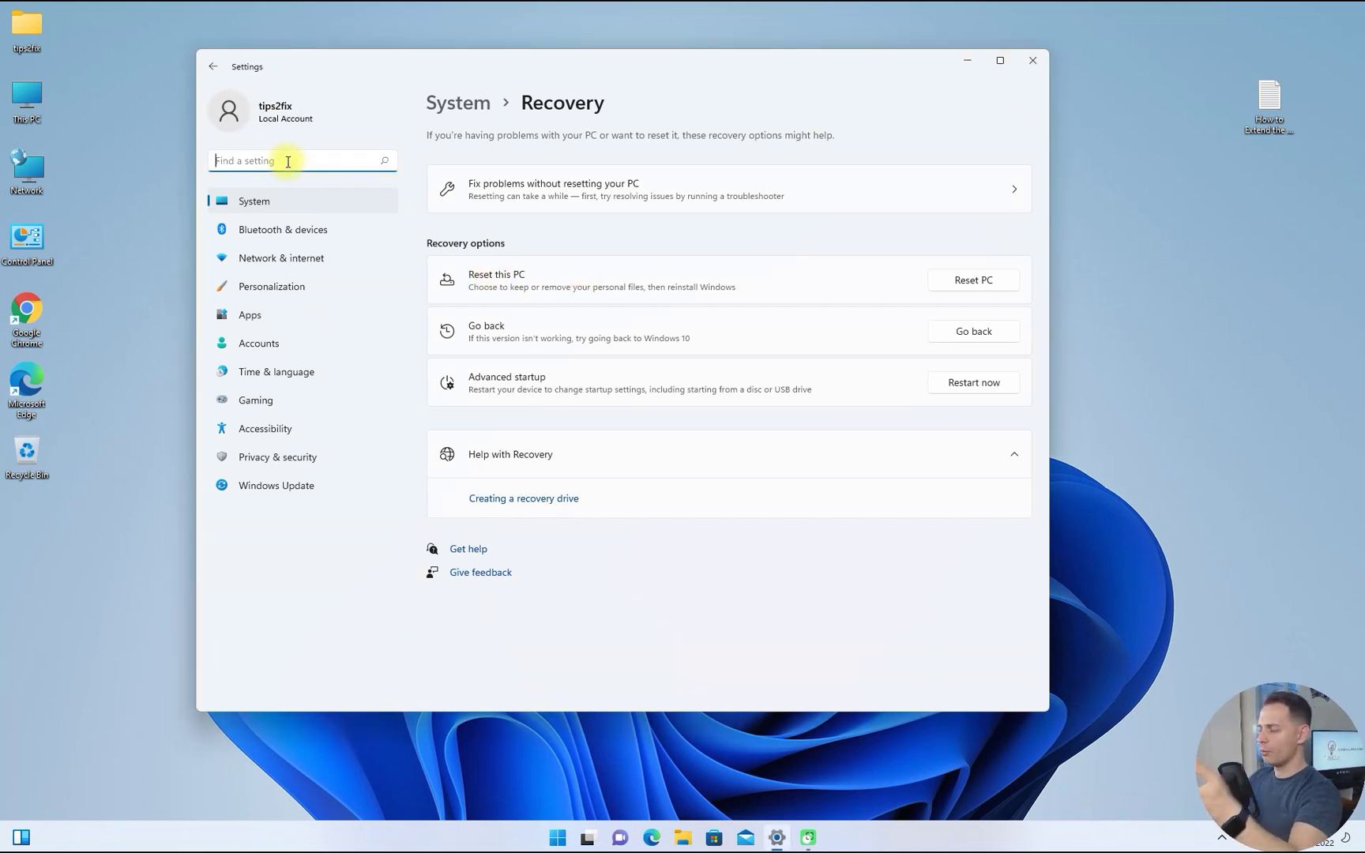
{"action": "type", "text": "go"}
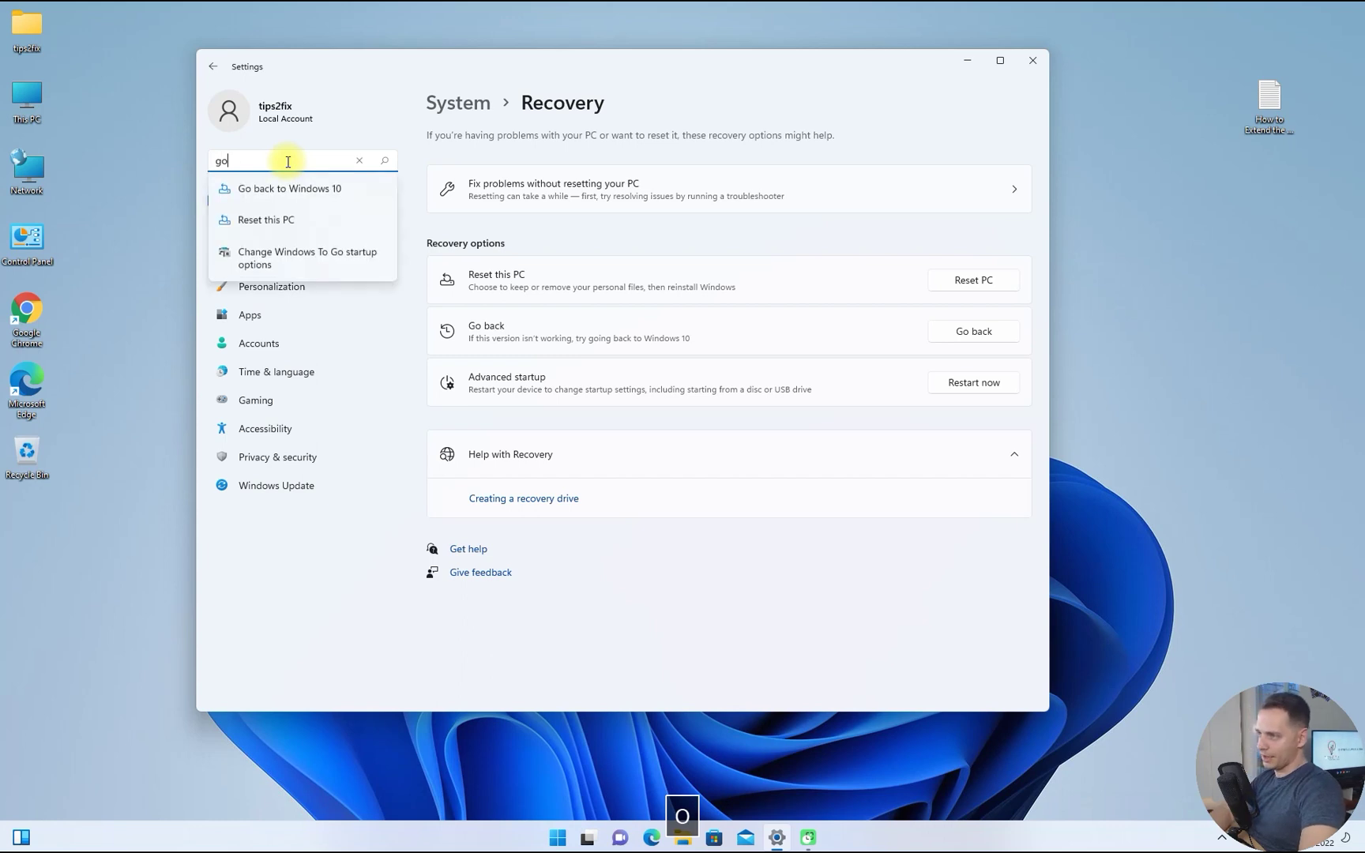
{"action": "left_click", "coordinate": [277, 188]}
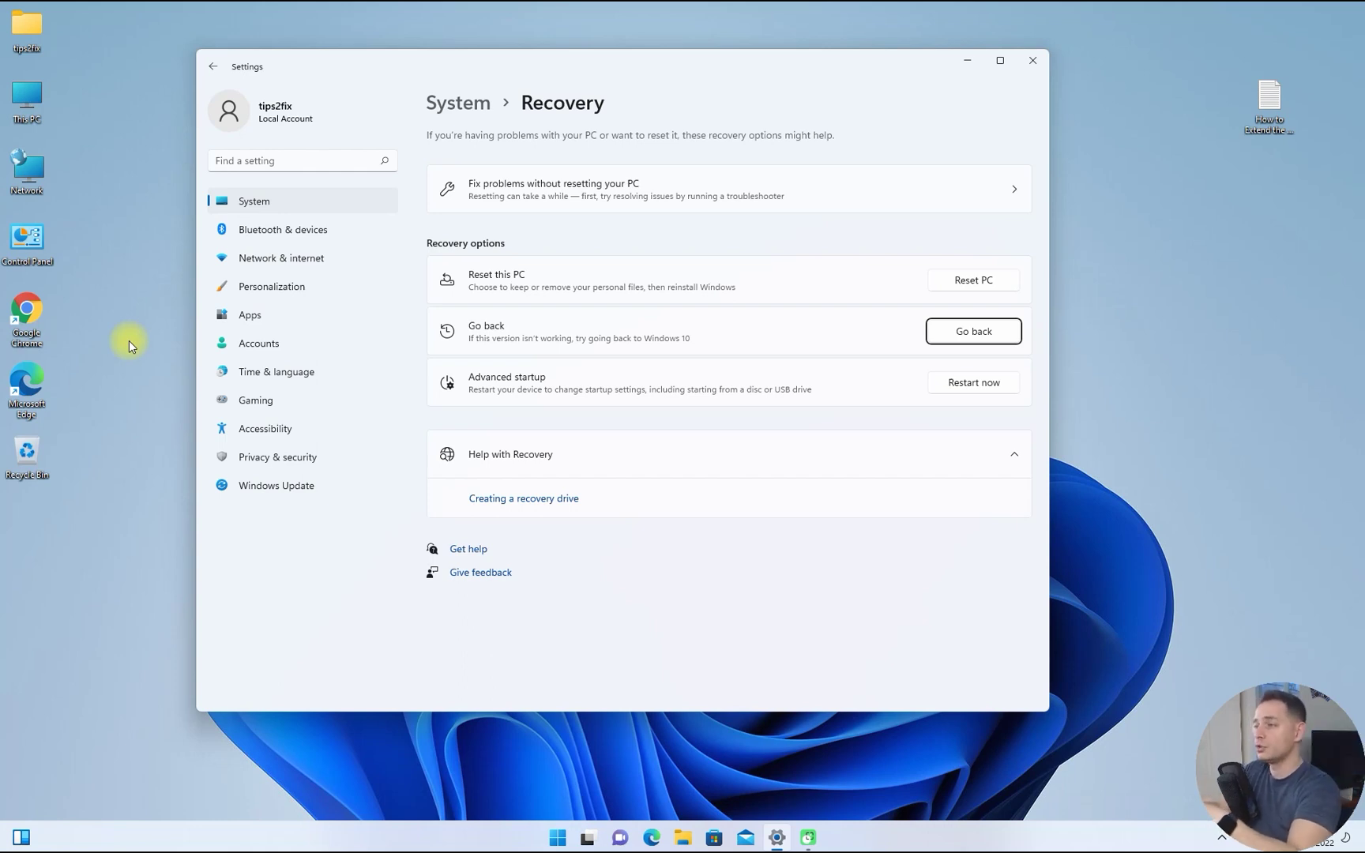
{"action": "left_click_drag", "start_coordinate": [553, 65], "coordinate": [583, 68]}
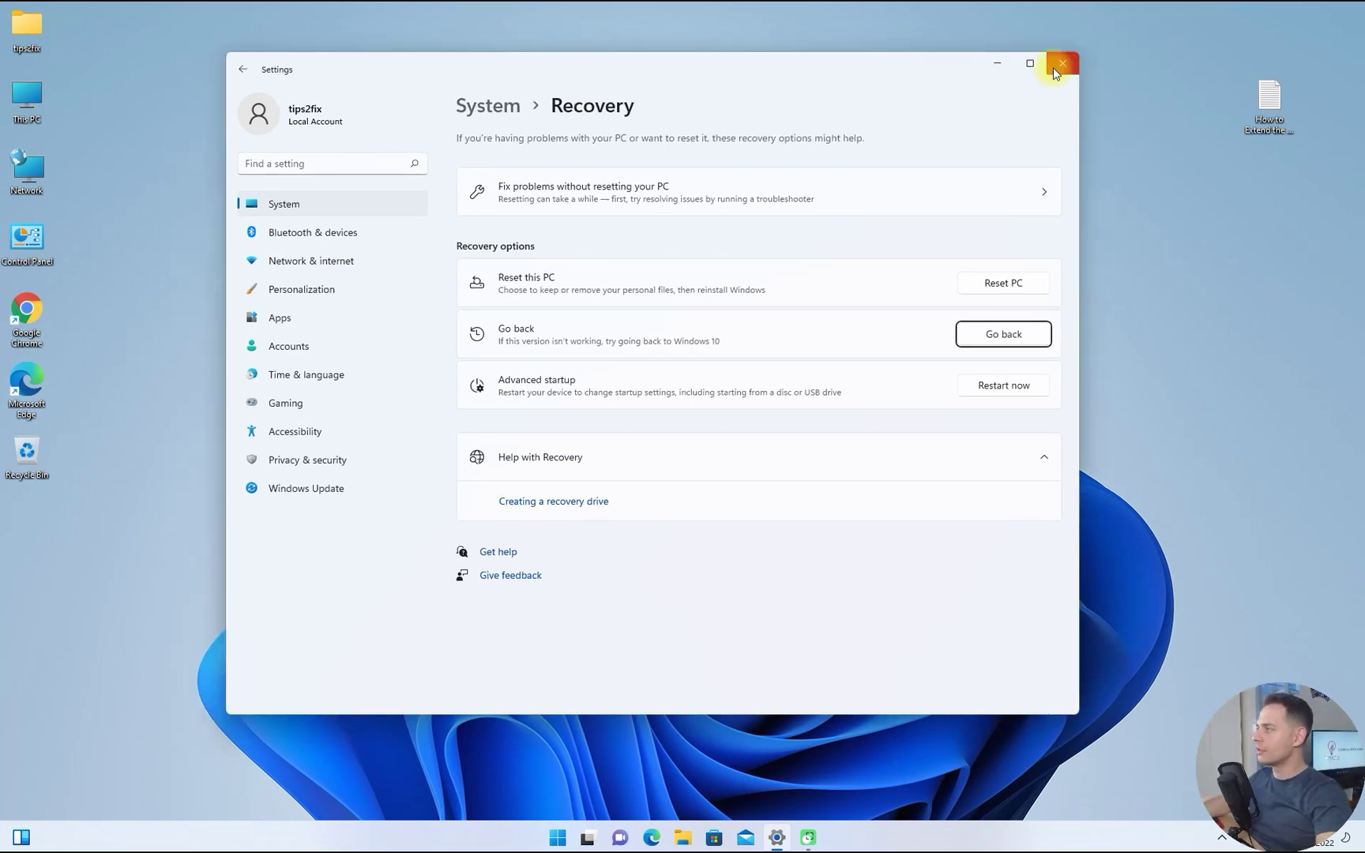
{"action": "left_click", "coordinate": [1066, 68]}
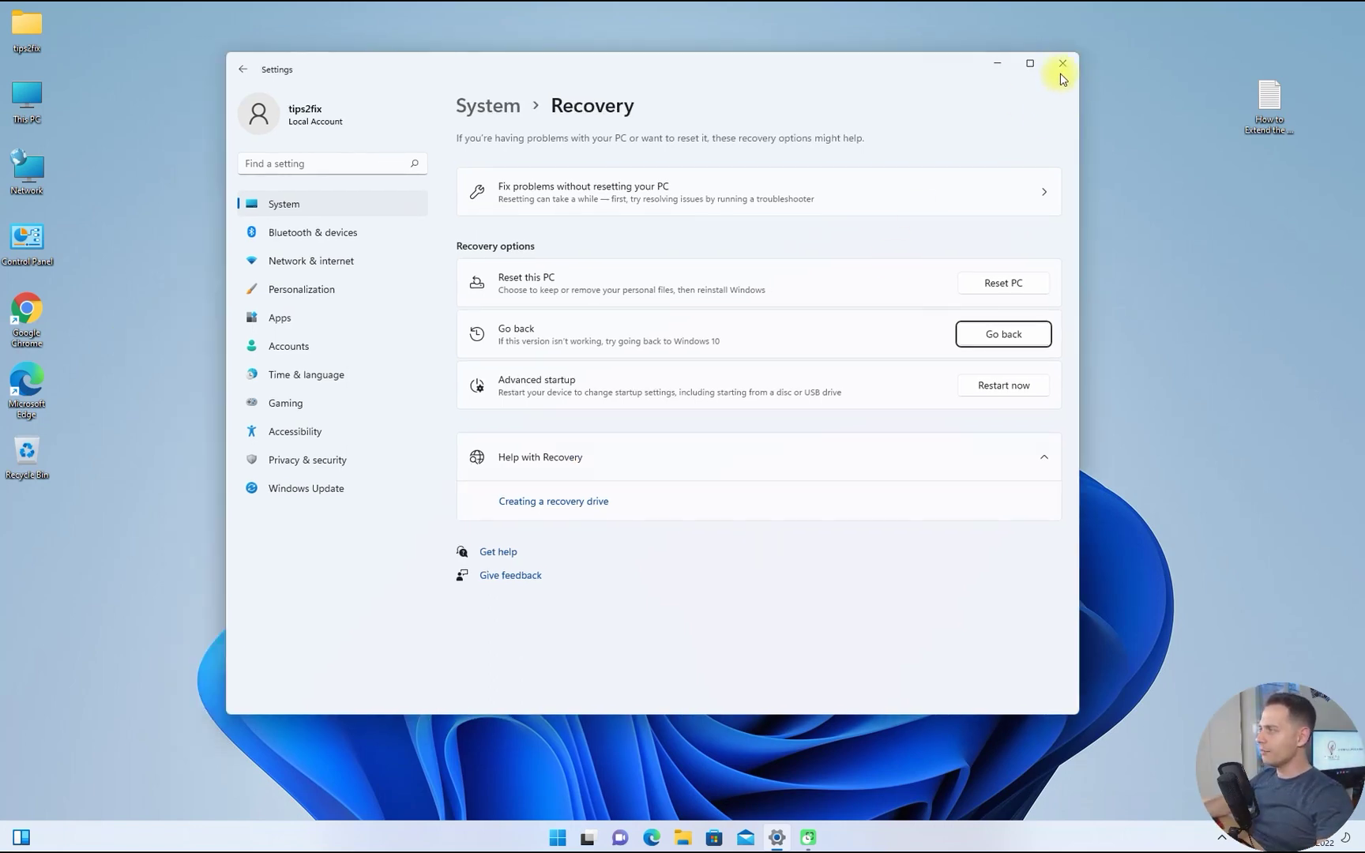
Refresh the desktop and launch Command Prompt as administrator from a Start search for 'run'
{"action": "right_click", "coordinate": [545, 311]}
{"action": "left_click", "coordinate": [624, 370]}
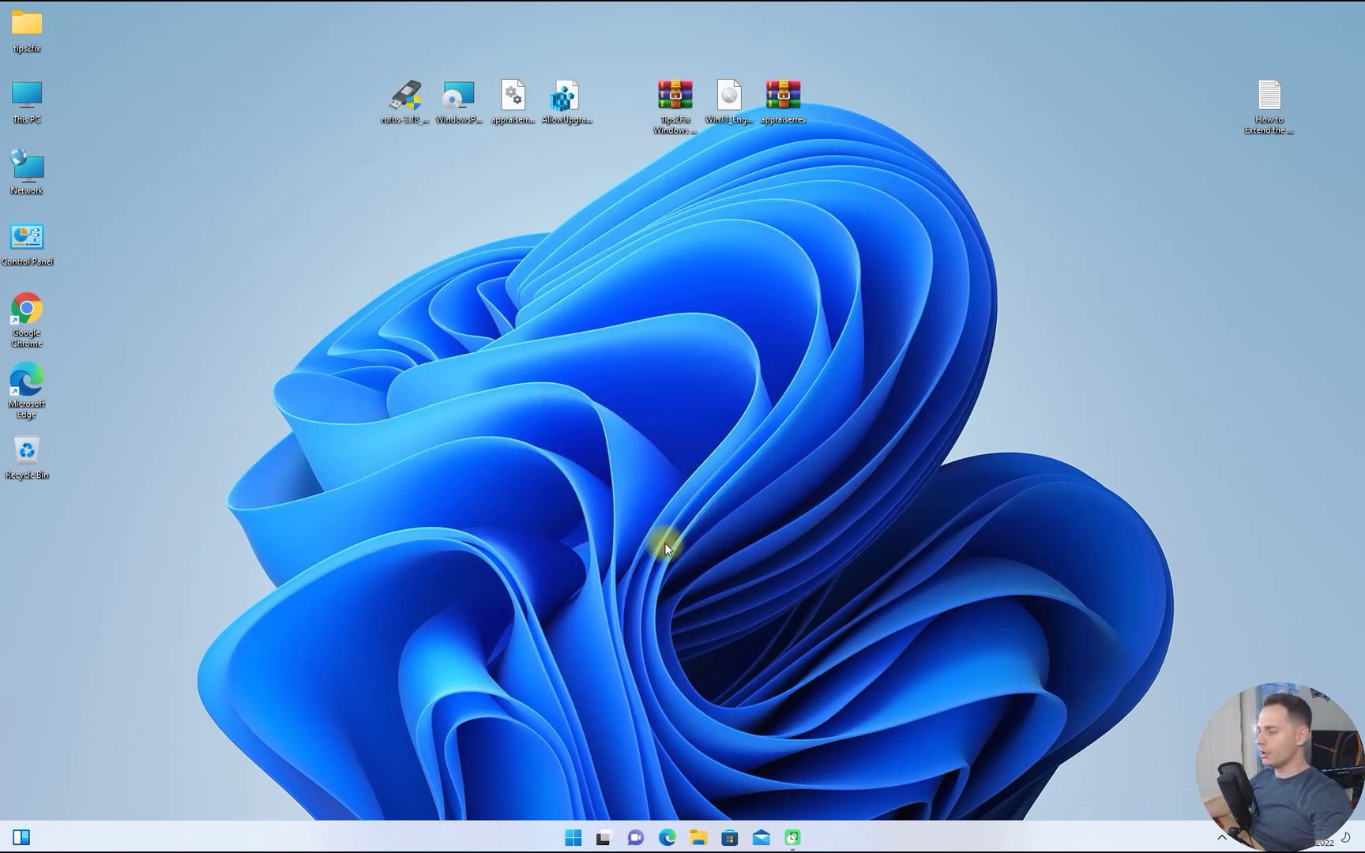
{"action": "left_click", "coordinate": [574, 840]}
{"action": "type", "text": "run"}
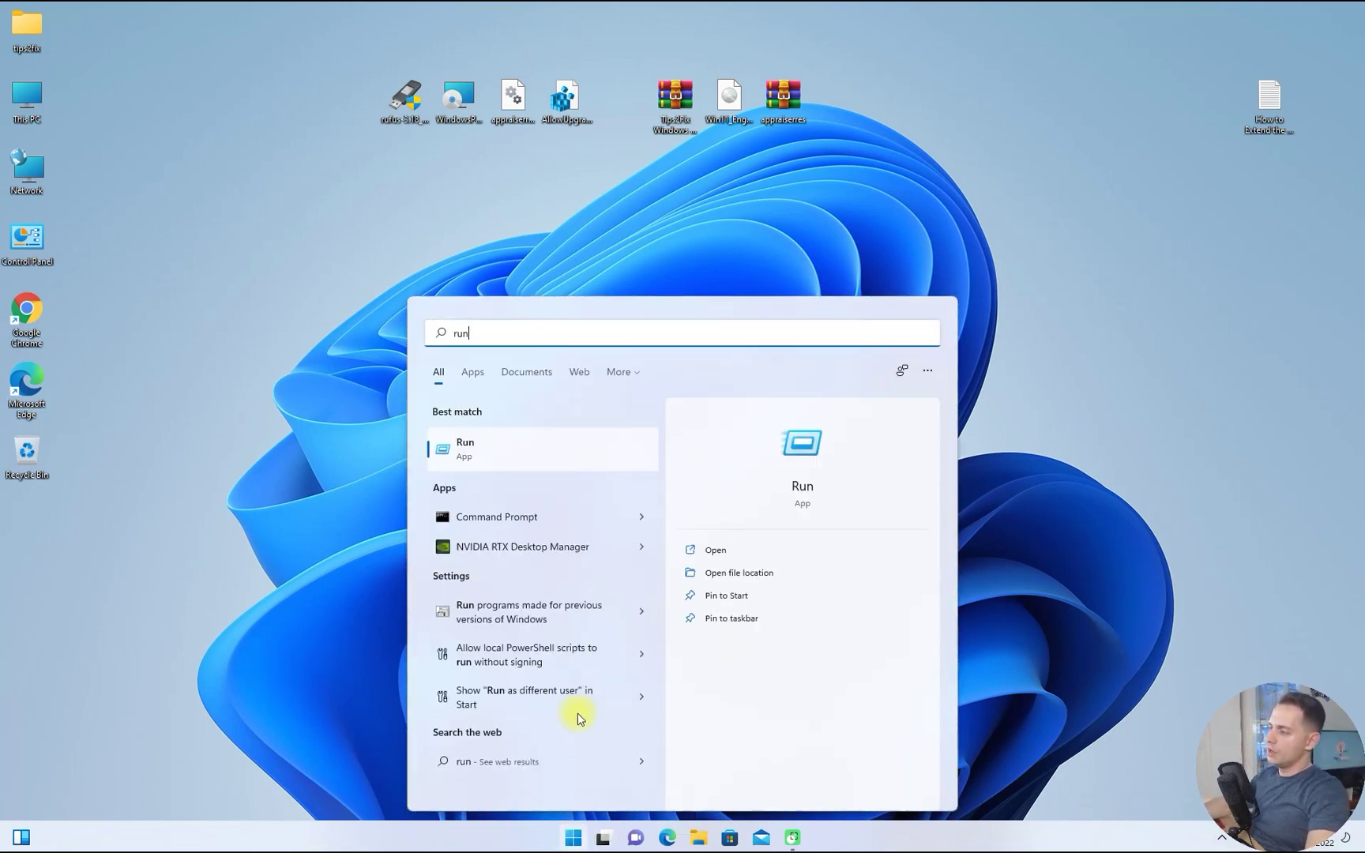
{"action": "right_click", "coordinate": [487, 518]}
{"action": "left_click", "coordinate": [540, 540]}
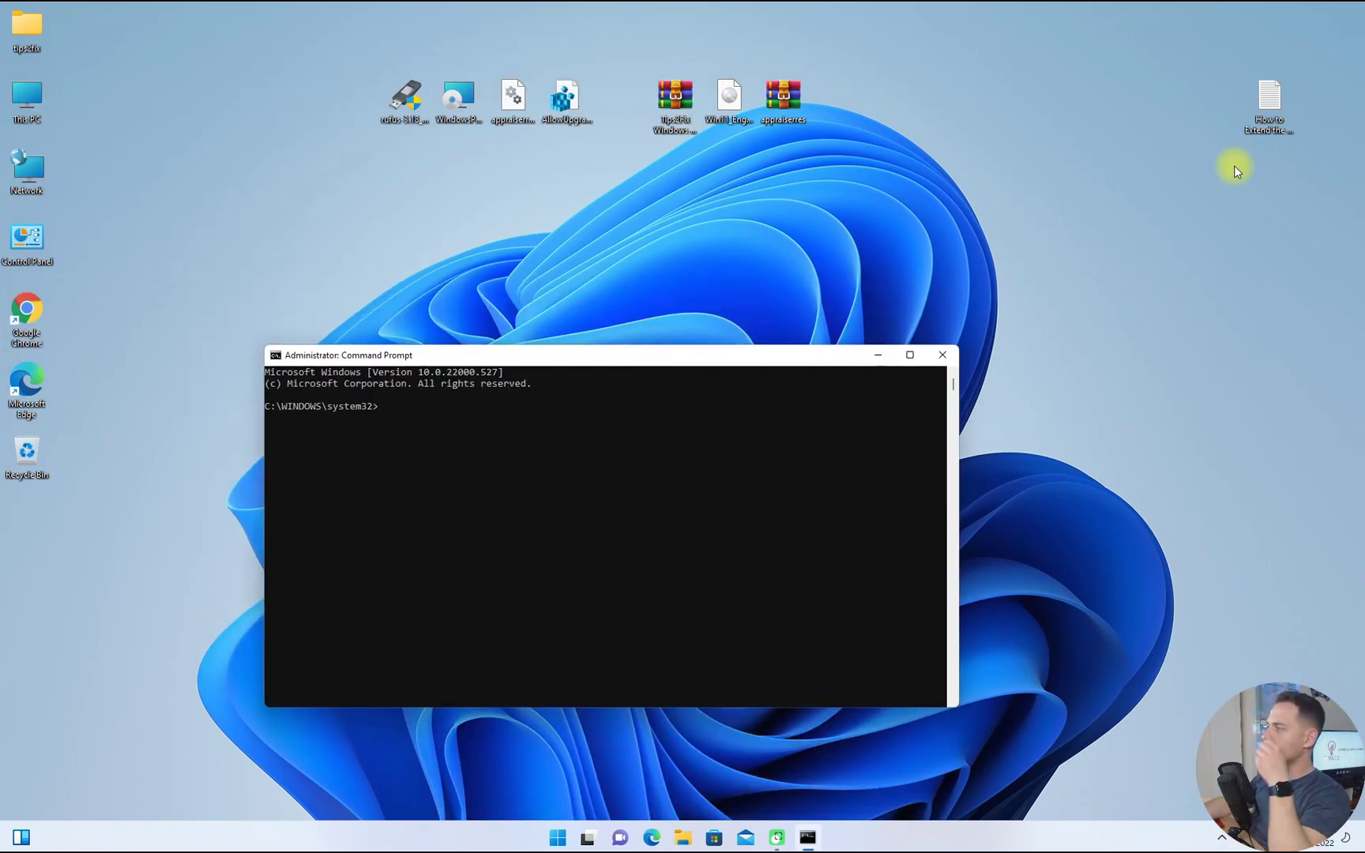
Copy DISM /Online /Get-OSUninstallWindow from the notes and run it, showing Uninstall Window : 10
{"action": "double_click", "coordinate": [1270, 101]}
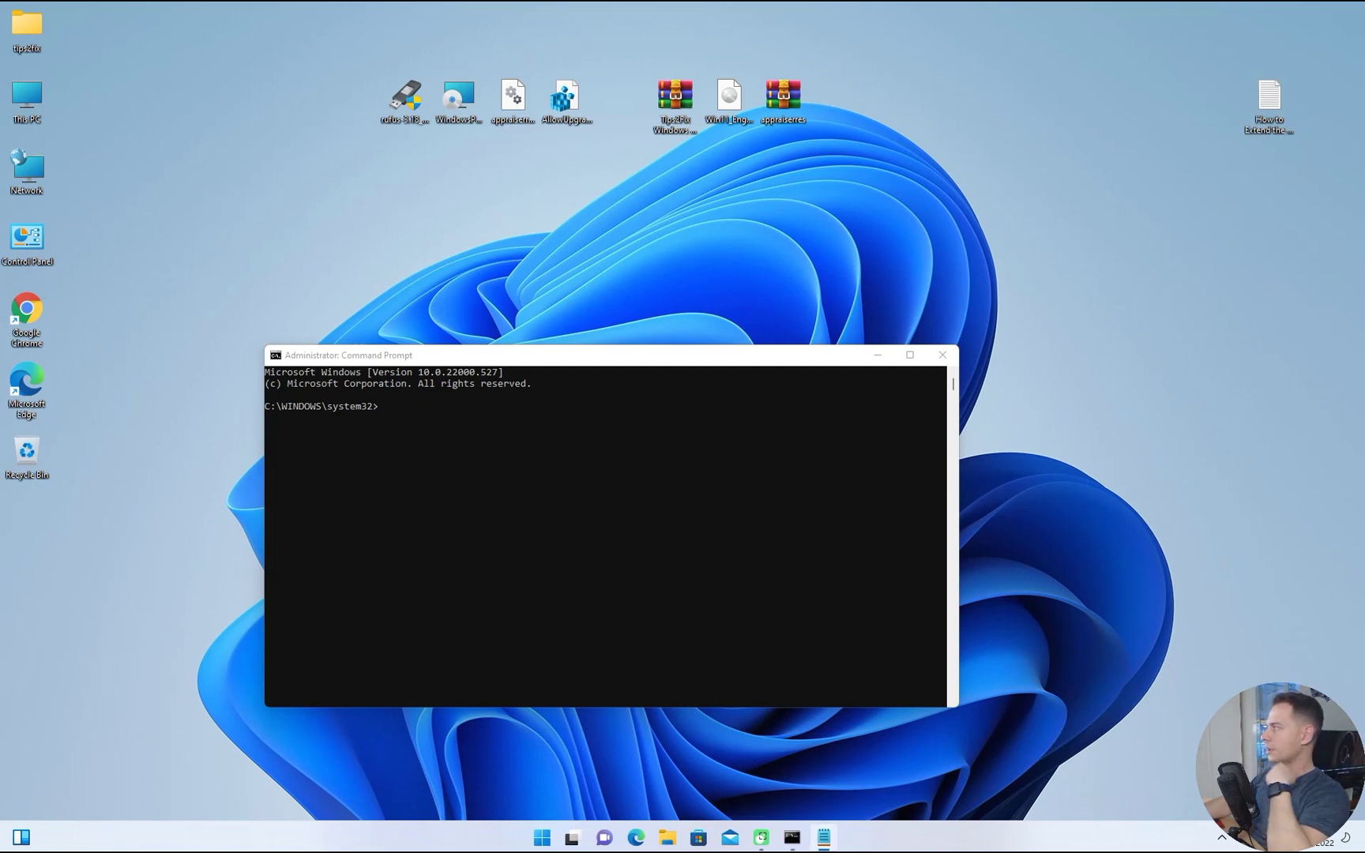
{"action": "left_click_drag", "start_coordinate": [539, 359], "coordinate": [384, 359]}
{"action": "left_click_drag", "start_coordinate": [649, 246], "coordinate": [848, 247]}
{"action": "right_click", "coordinate": [704, 246]}
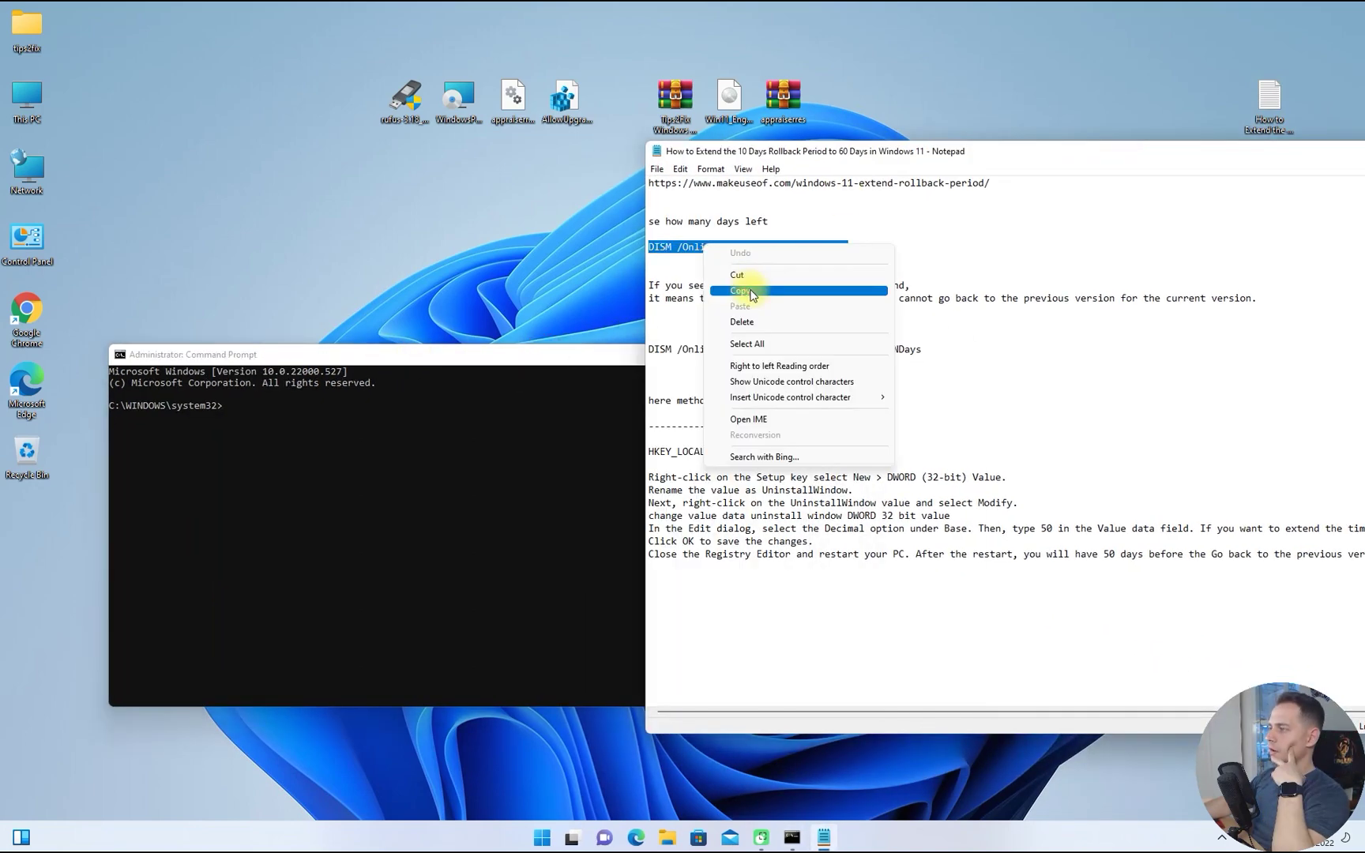
{"action": "left_click", "coordinate": [751, 294]}
{"action": "right_click", "coordinate": [478, 405]}
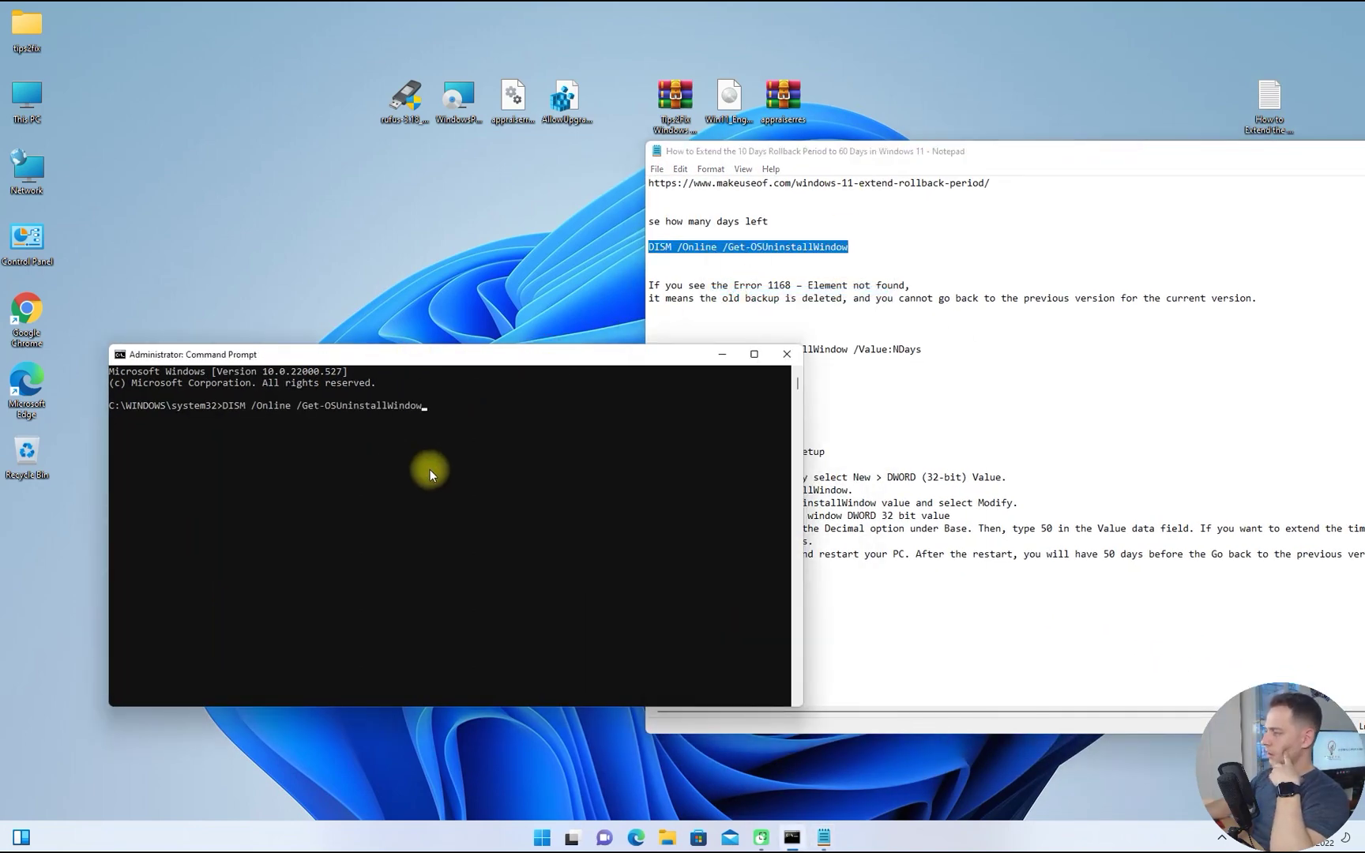
{"action": "key", "text": "Return"}
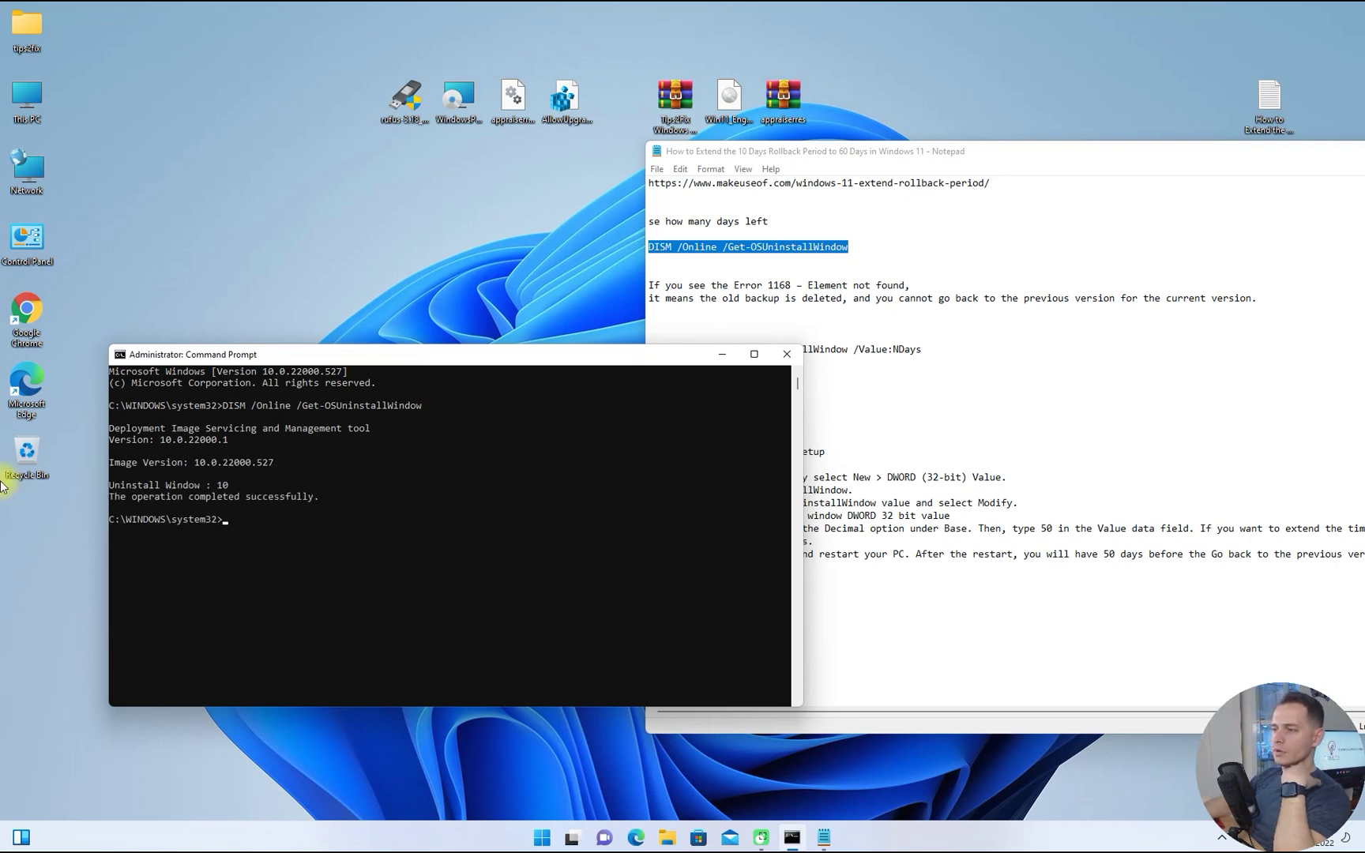
{"action": "double_click", "coordinate": [222, 487]}
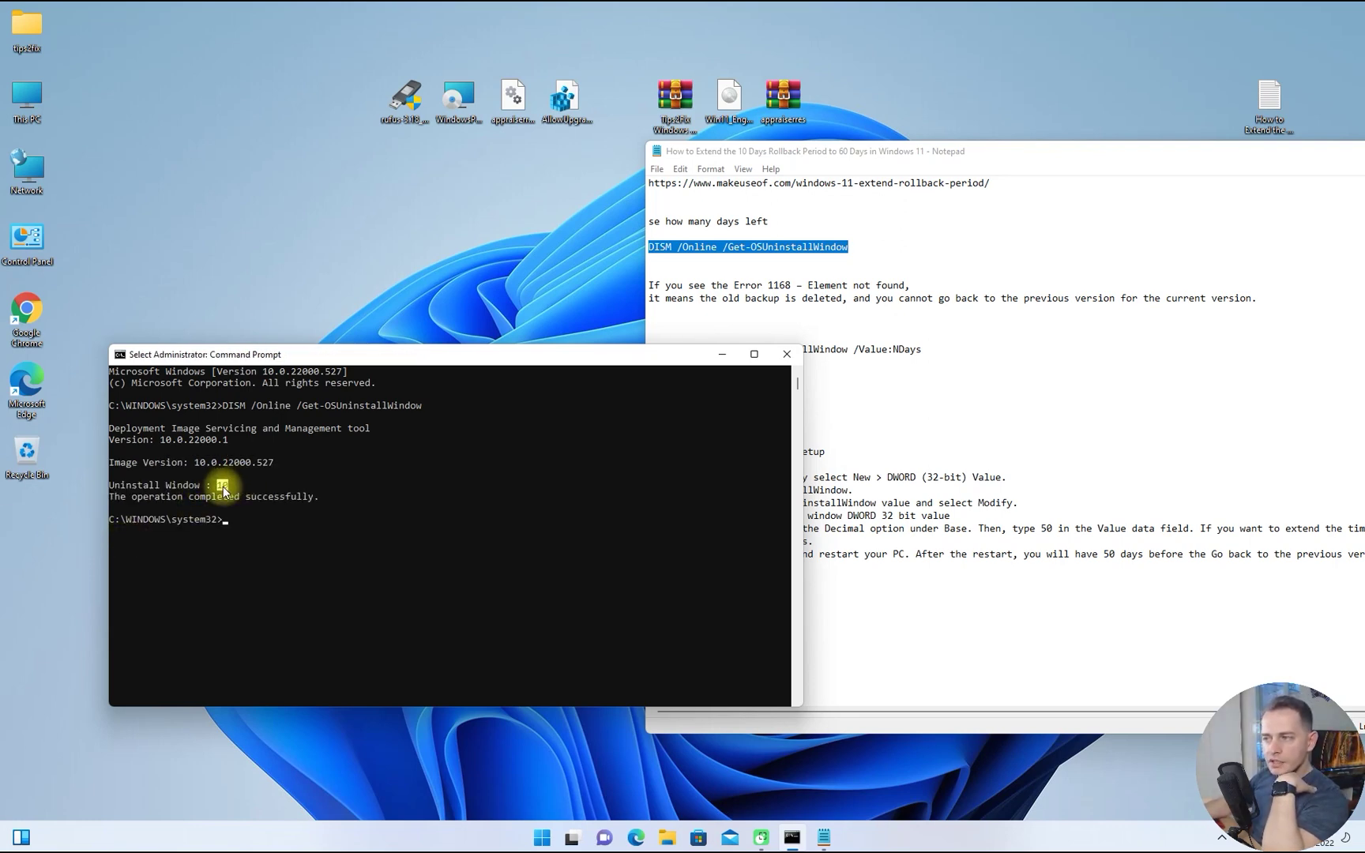
{"action": "left_click_drag", "start_coordinate": [222, 490], "coordinate": [229, 492]}
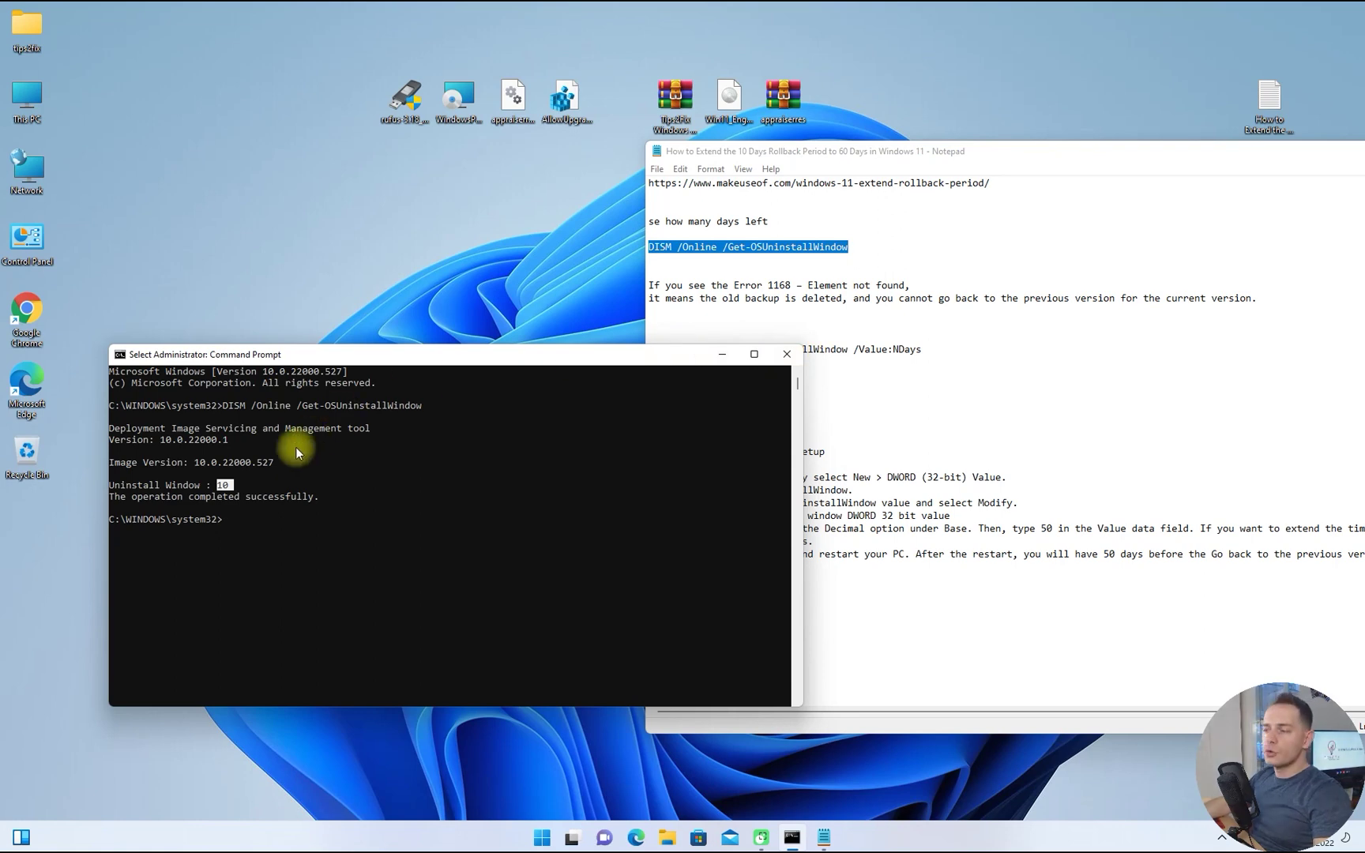
{"action": "left_click", "coordinate": [720, 354]}
Open This PC maximized and find the Windows.old folder on Local Disk (C:)
{"action": "double_click", "coordinate": [24, 98]}
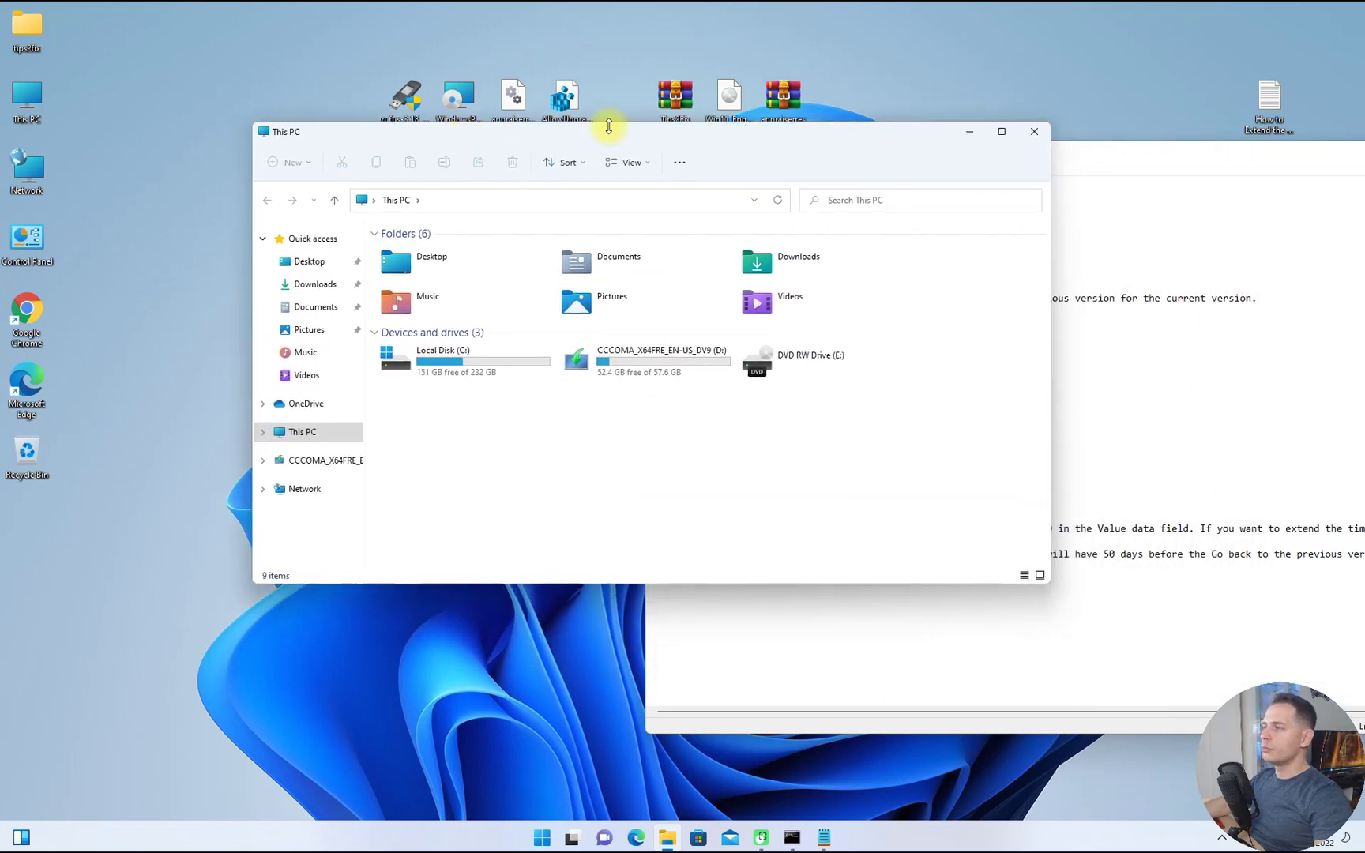
{"action": "double_click", "coordinate": [604, 128]}
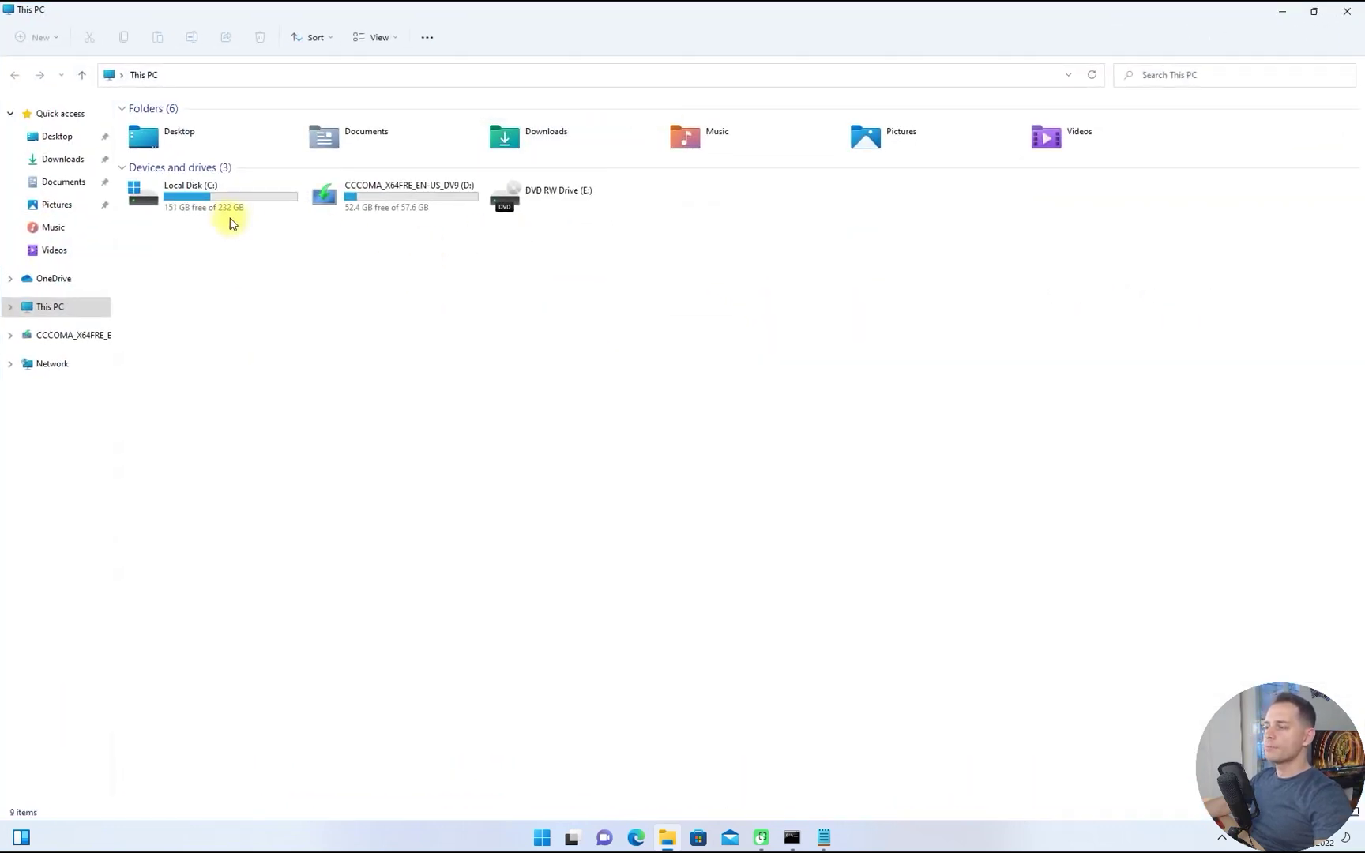
{"action": "double_click", "coordinate": [207, 198]}
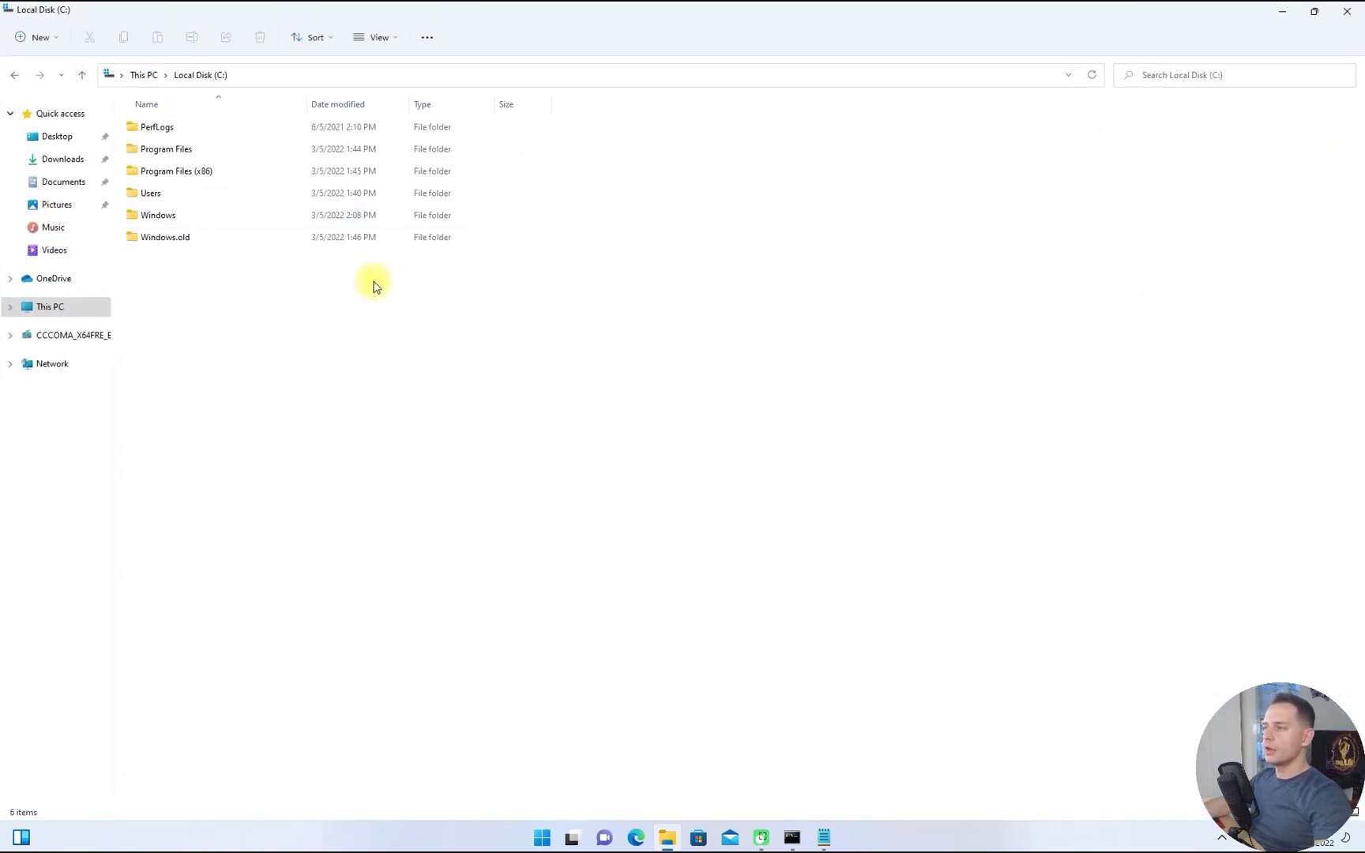
{"action": "left_click", "coordinate": [174, 240]}
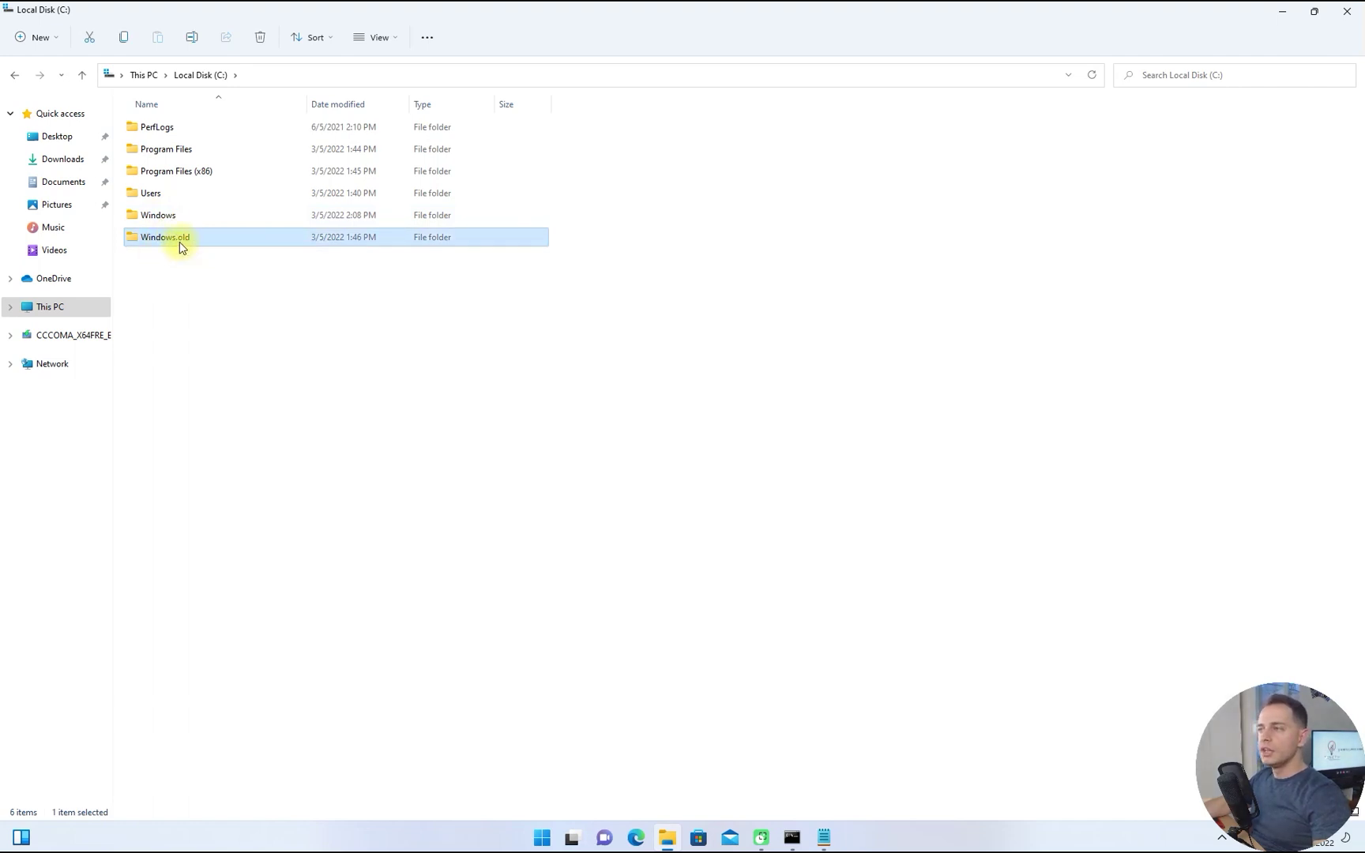
{"action": "right_click", "coordinate": [180, 245]}
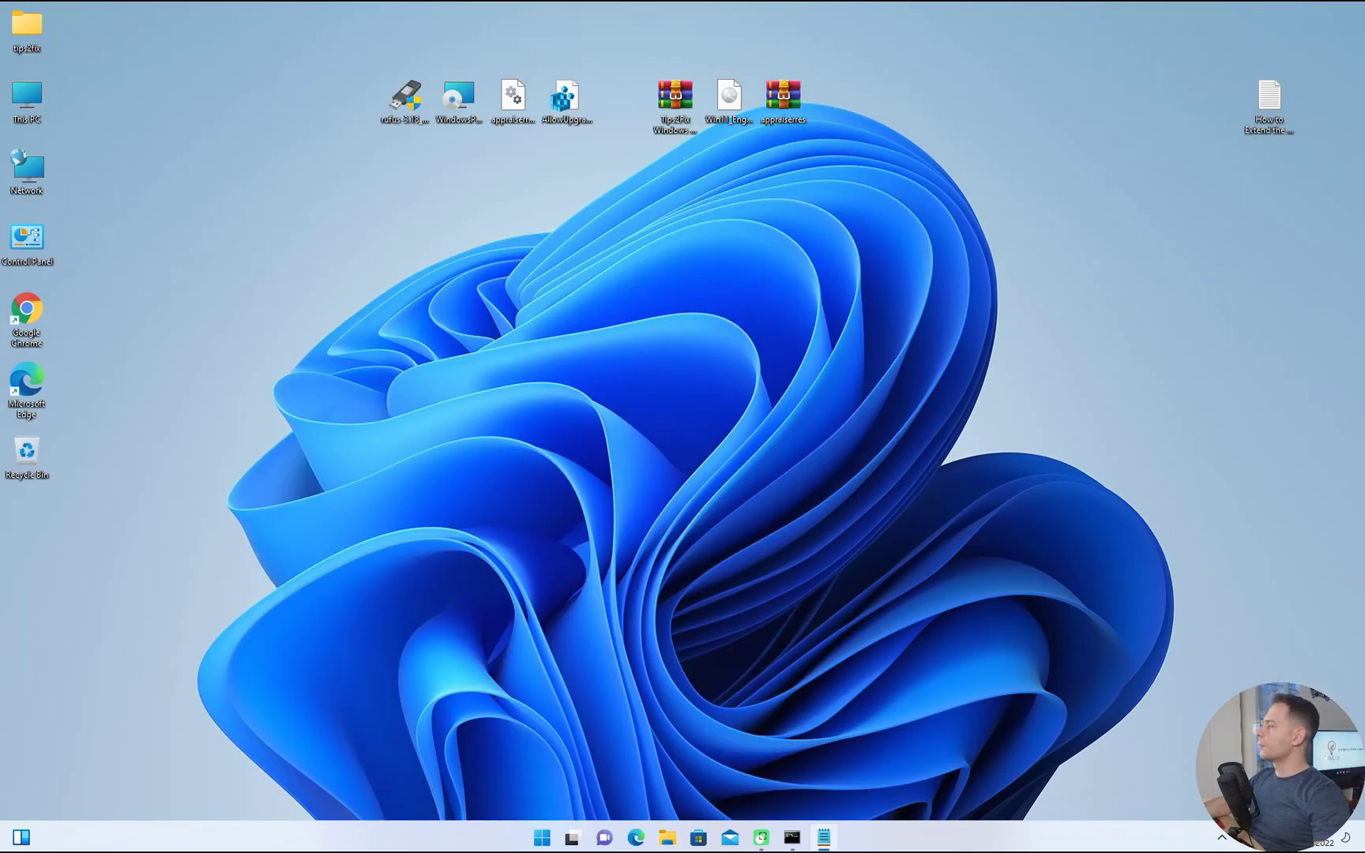
{"action": "left_click", "coordinate": [543, 839]}
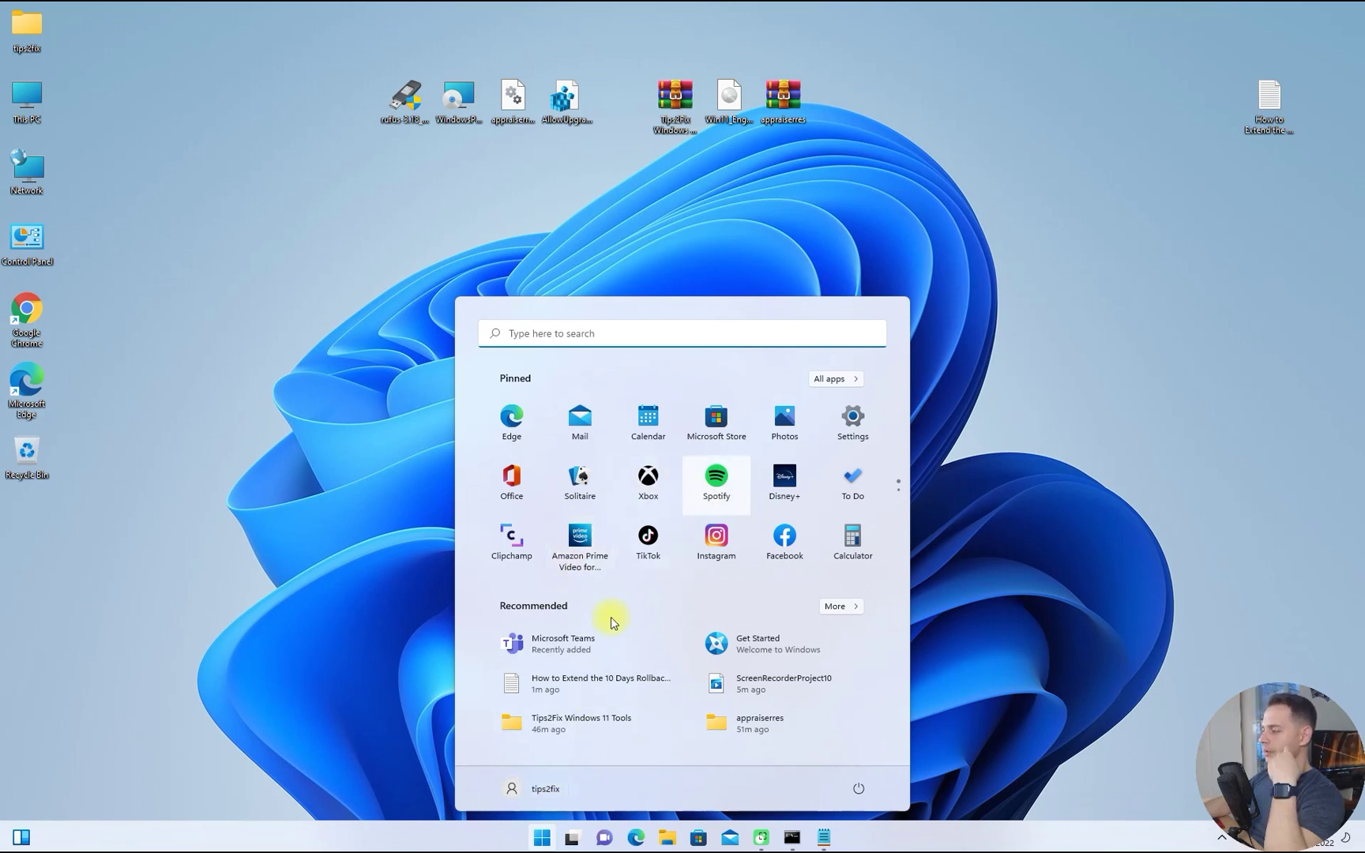
Open another Command Prompt as administrator from a Start search for 'com'
{"action": "type", "text": "com"}
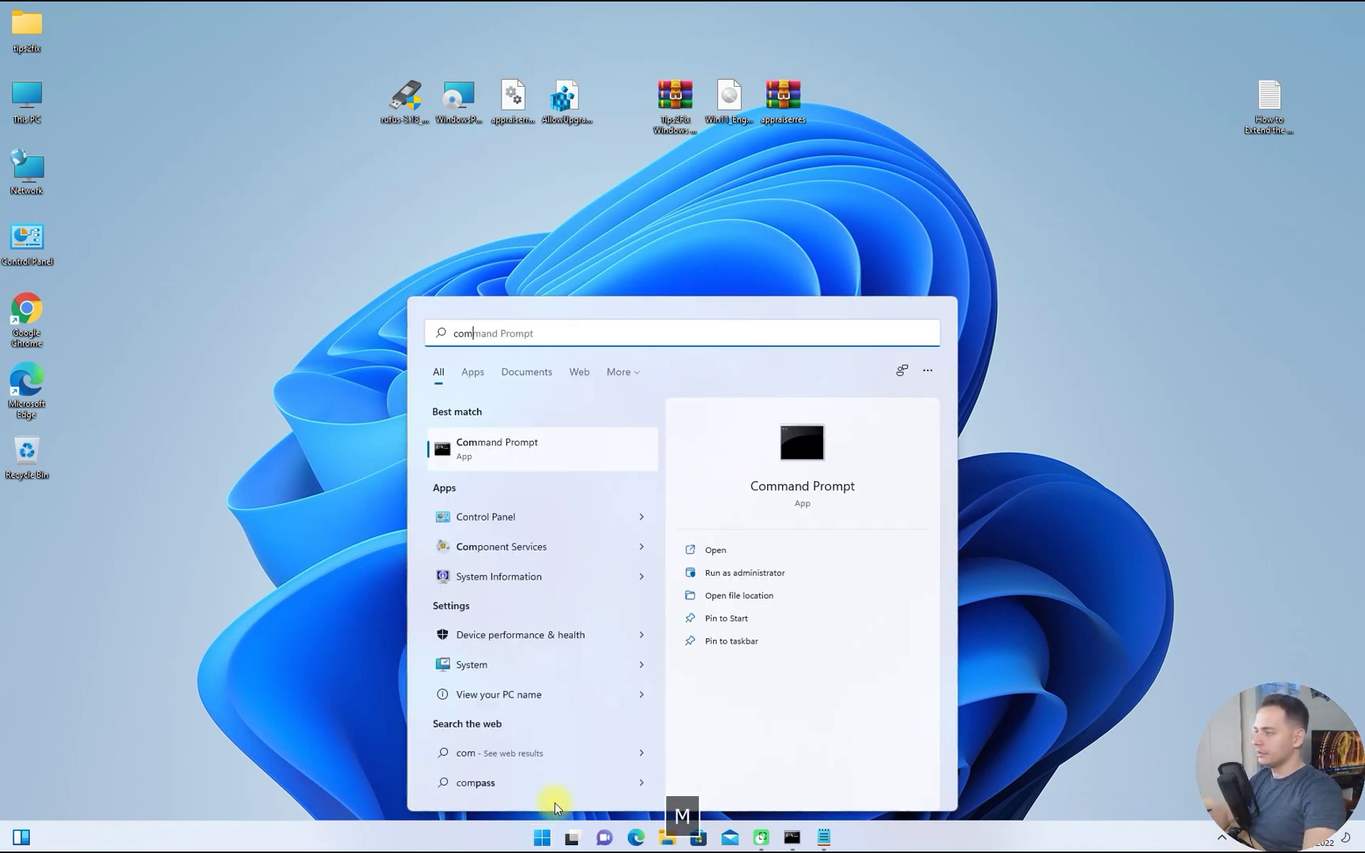
{"action": "right_click", "coordinate": [497, 457]}
{"action": "left_click", "coordinate": [543, 474]}
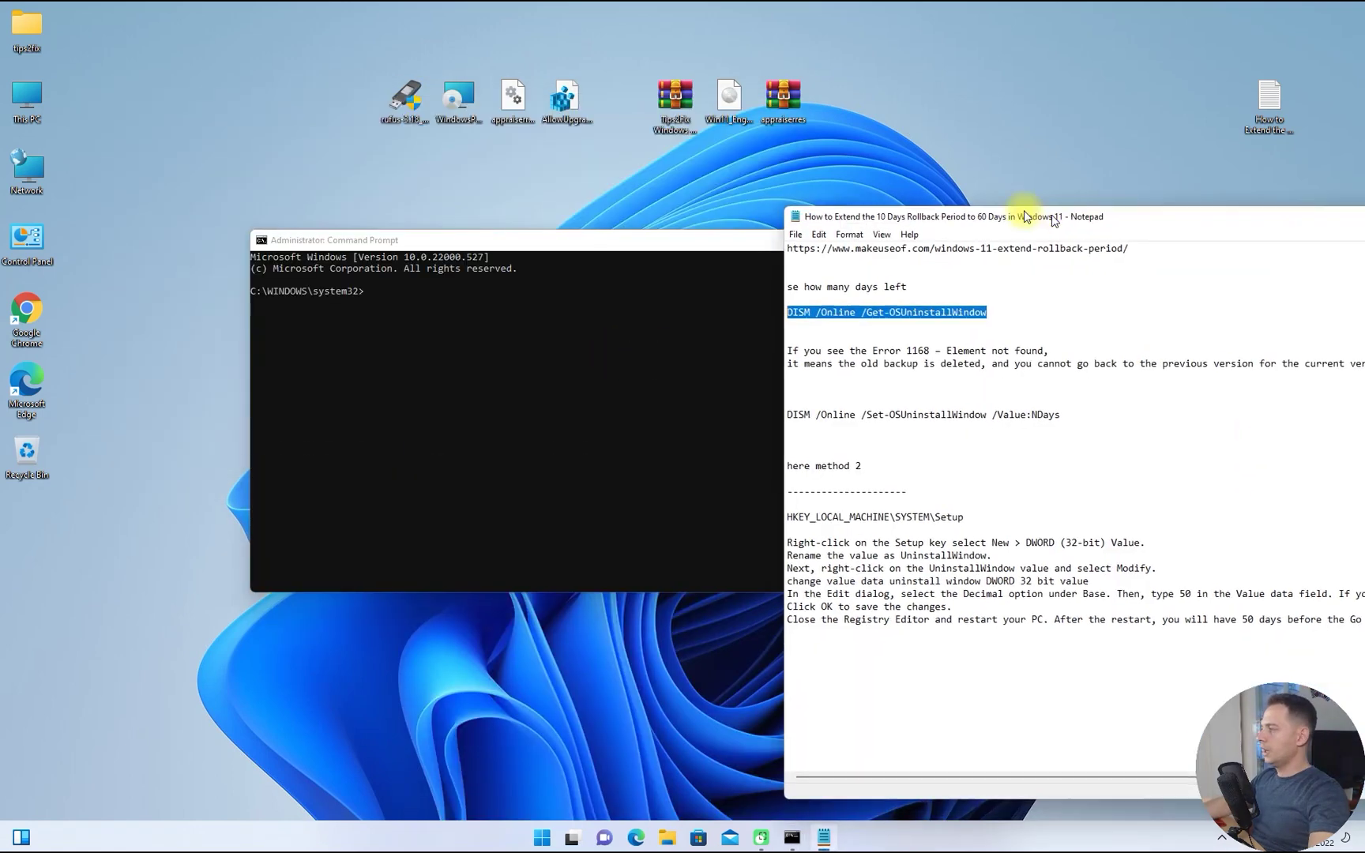
{"action": "left_click_drag", "start_coordinate": [1030, 214], "coordinate": [921, 167]}
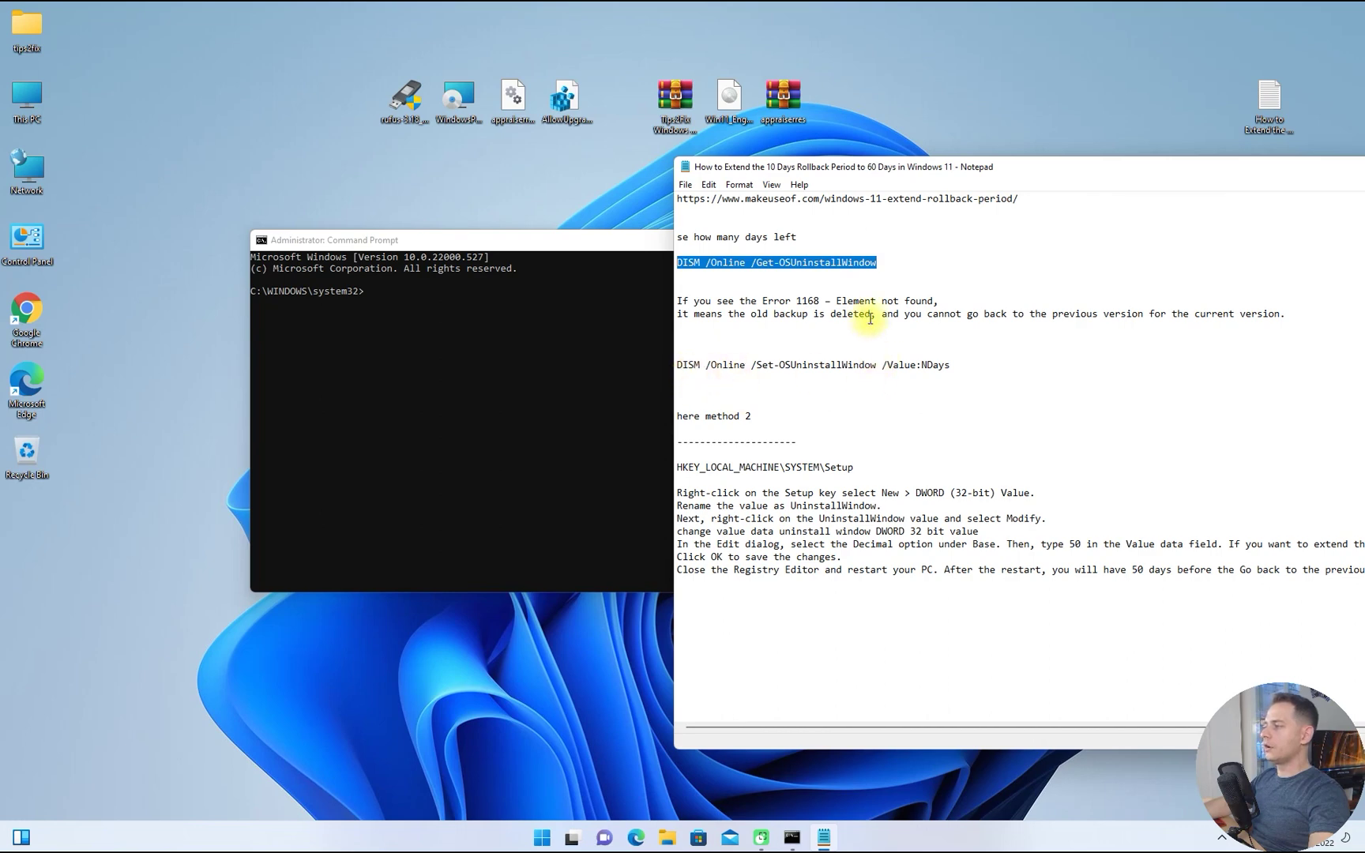
Duplicate the DISM Set-OSUninstallWindow command onto a new line in Notepad
{"action": "left_click_drag", "start_coordinate": [946, 368], "coordinate": [655, 356]}
{"action": "left_click", "coordinate": [768, 383]}
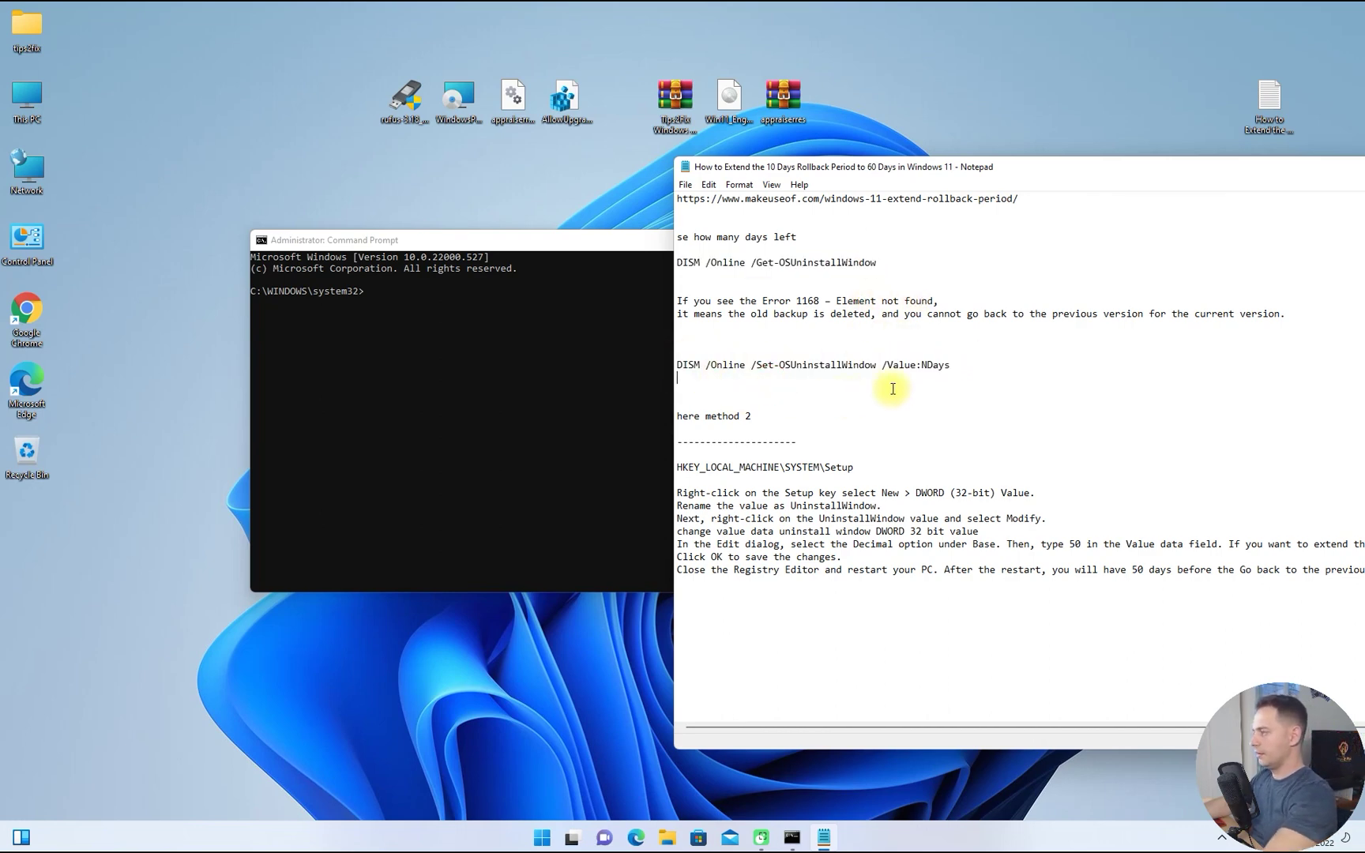
{"action": "key", "text": "Return"}
{"action": "key", "text": "Return"}
{"action": "key", "text": "Return"}
{"action": "key", "text": "Return"}
{"action": "left_click_drag", "start_coordinate": [957, 365], "coordinate": [662, 375]}
{"action": "key", "text": "ctrl+c"}
{"action": "left_click", "coordinate": [794, 408]}
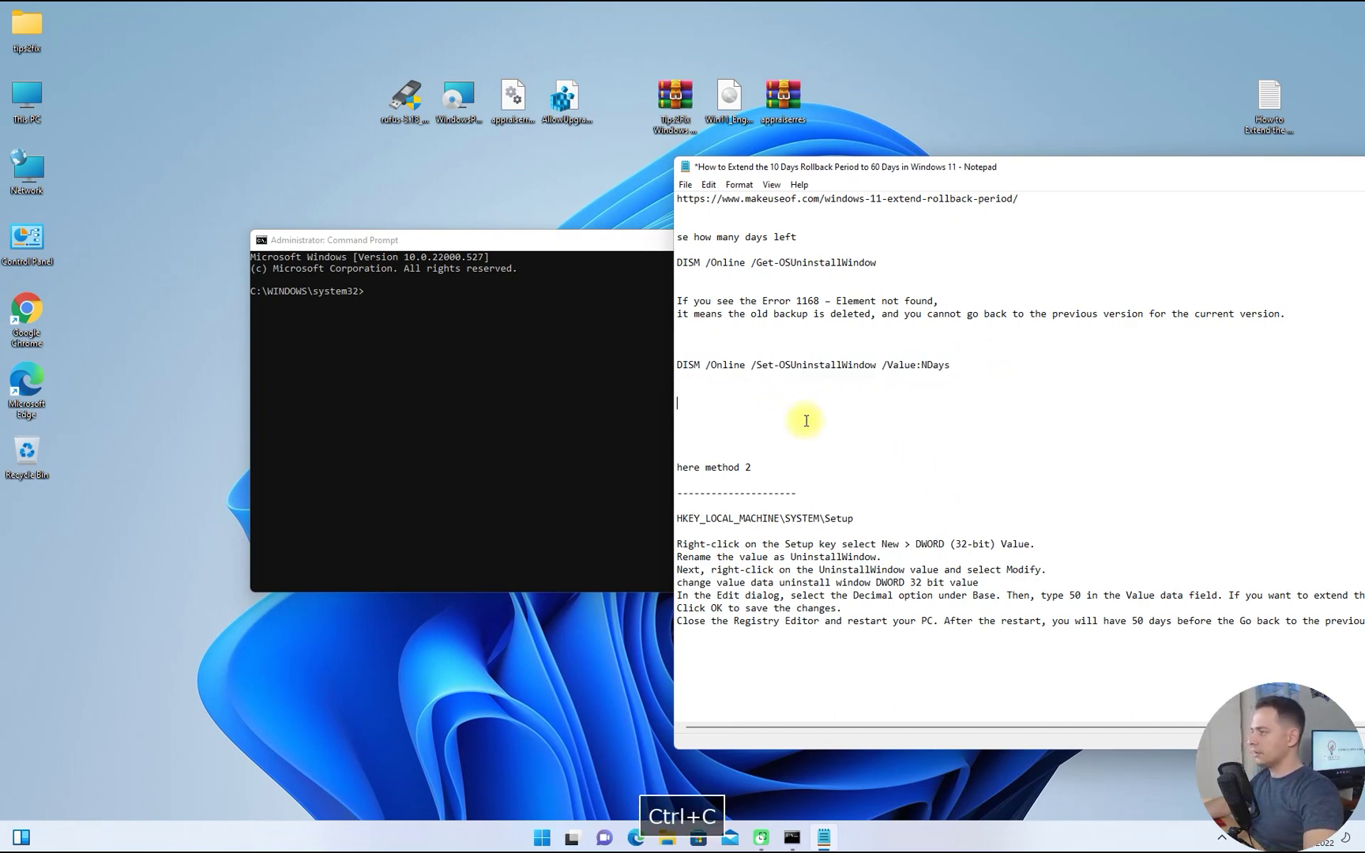
{"action": "key", "text": "ctrl+v"}
Replace NDays with 60 in the duplicate and copy the /Value:60 command line
{"action": "left_click_drag", "start_coordinate": [920, 403], "coordinate": [990, 409]}
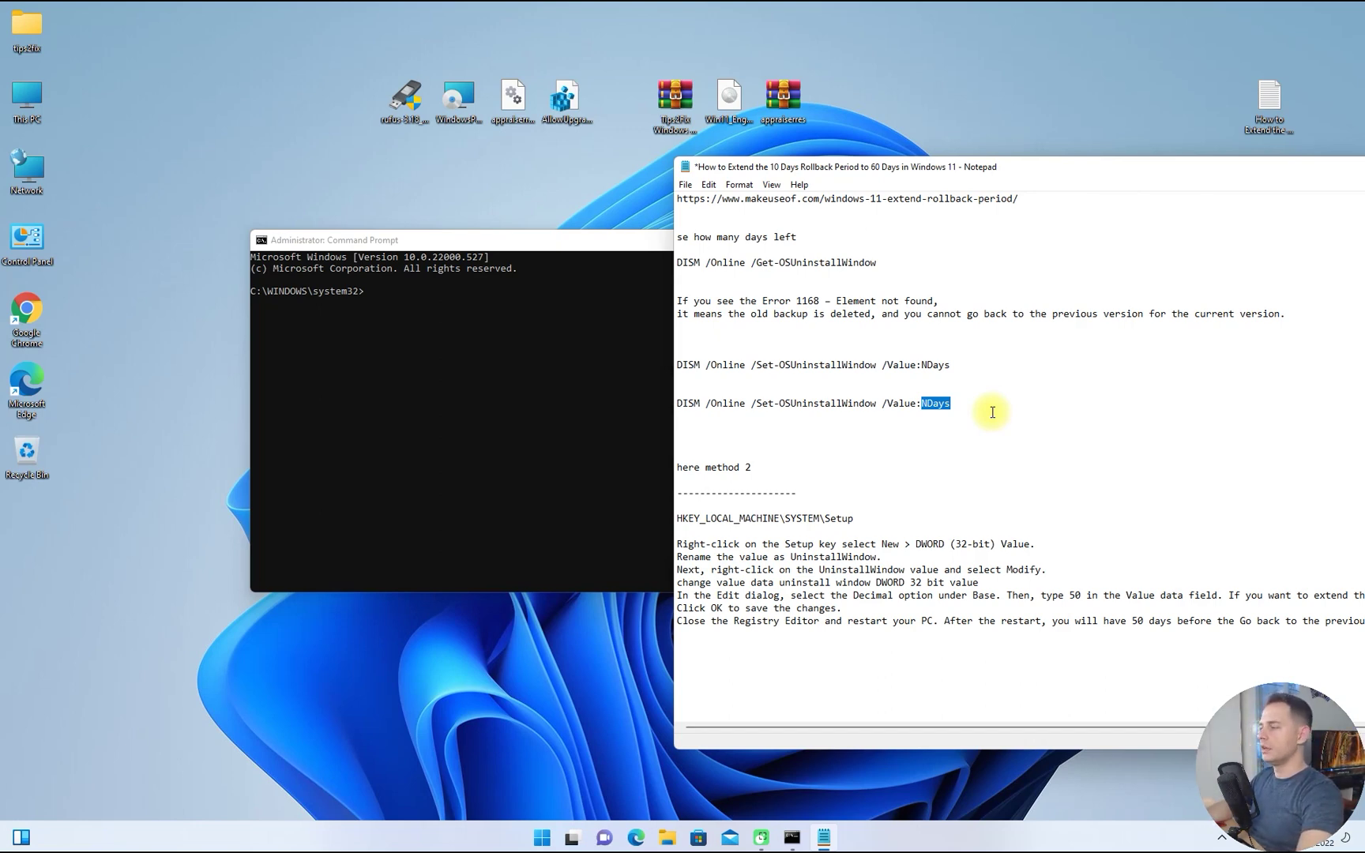
{"action": "type", "text": "6"}
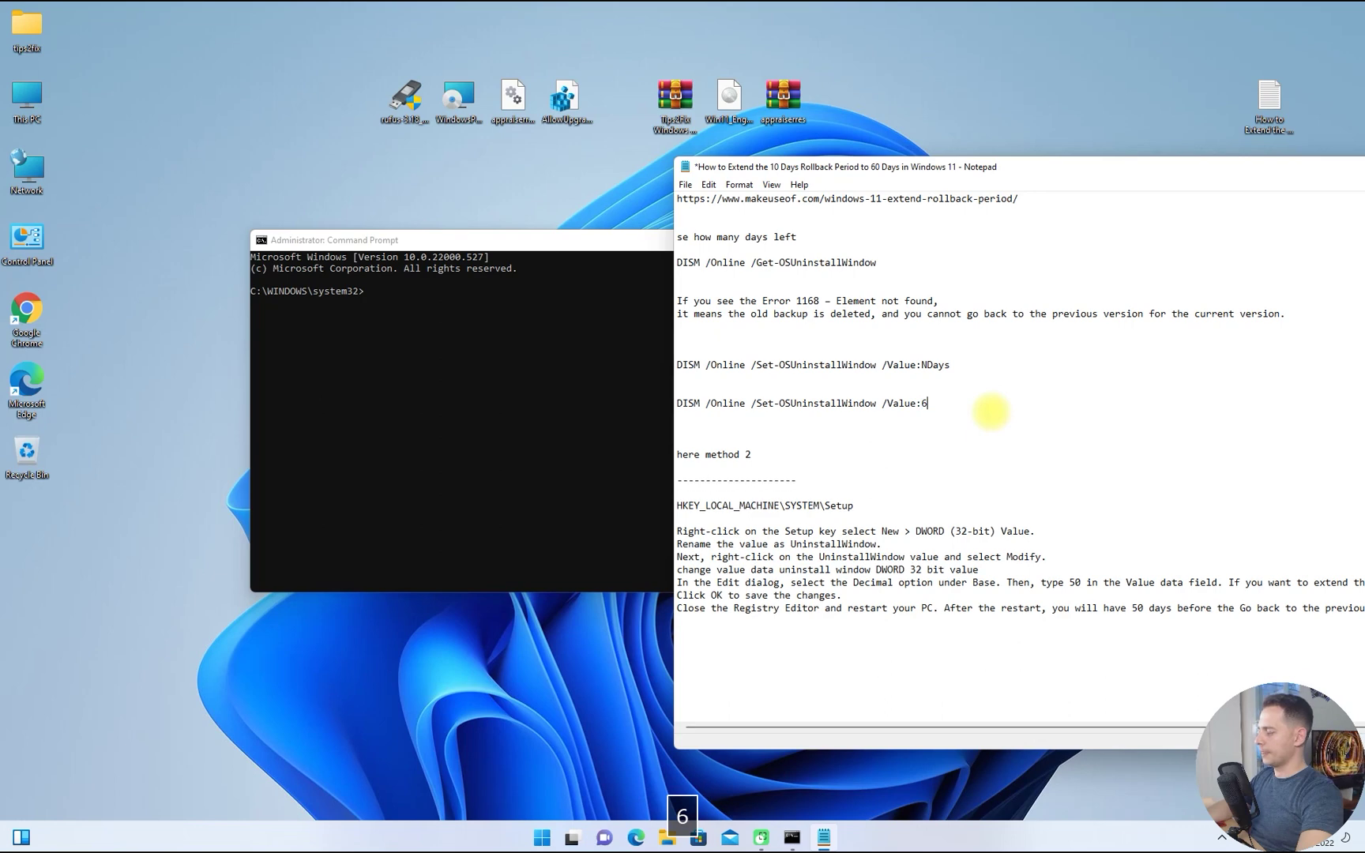
{"action": "type", "text": "0"}
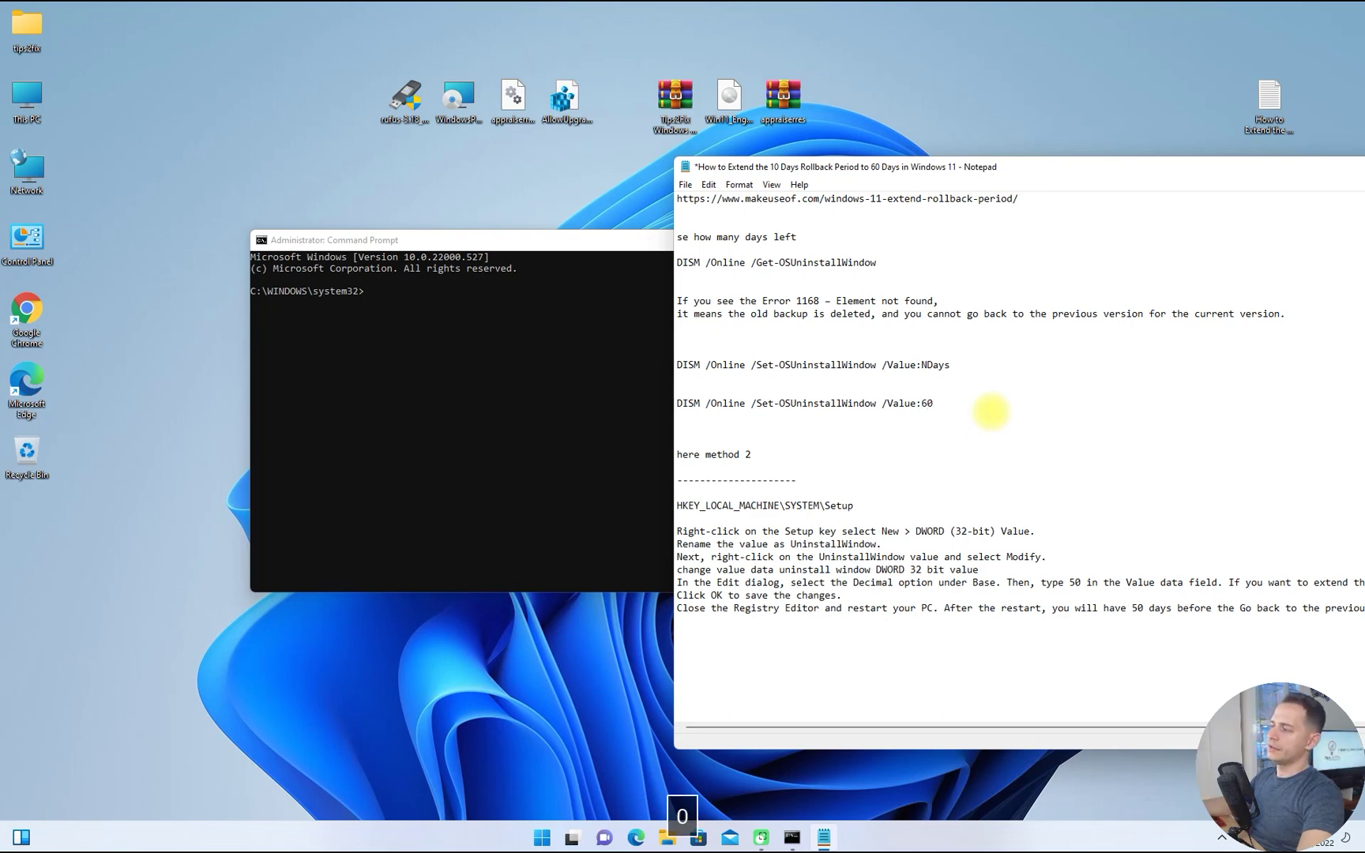
{"action": "left_click_drag", "start_coordinate": [934, 403], "coordinate": [680, 402]}
{"action": "right_click", "coordinate": [695, 407]}
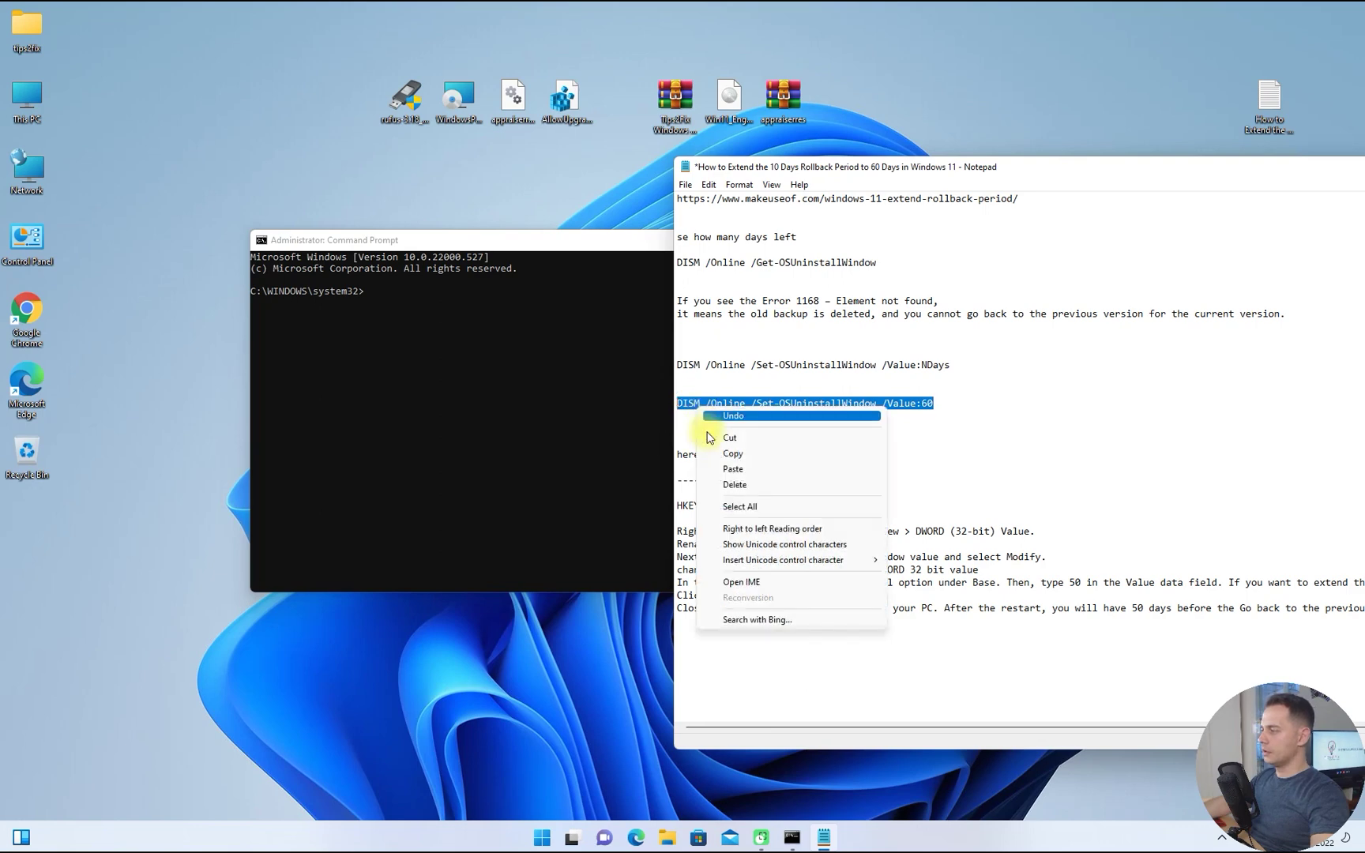
{"action": "left_click", "coordinate": [743, 455]}
Paste and run DISM /Online /Set-OSUninstallWindow /Value:60 in Command Prompt
{"action": "left_click", "coordinate": [496, 384]}
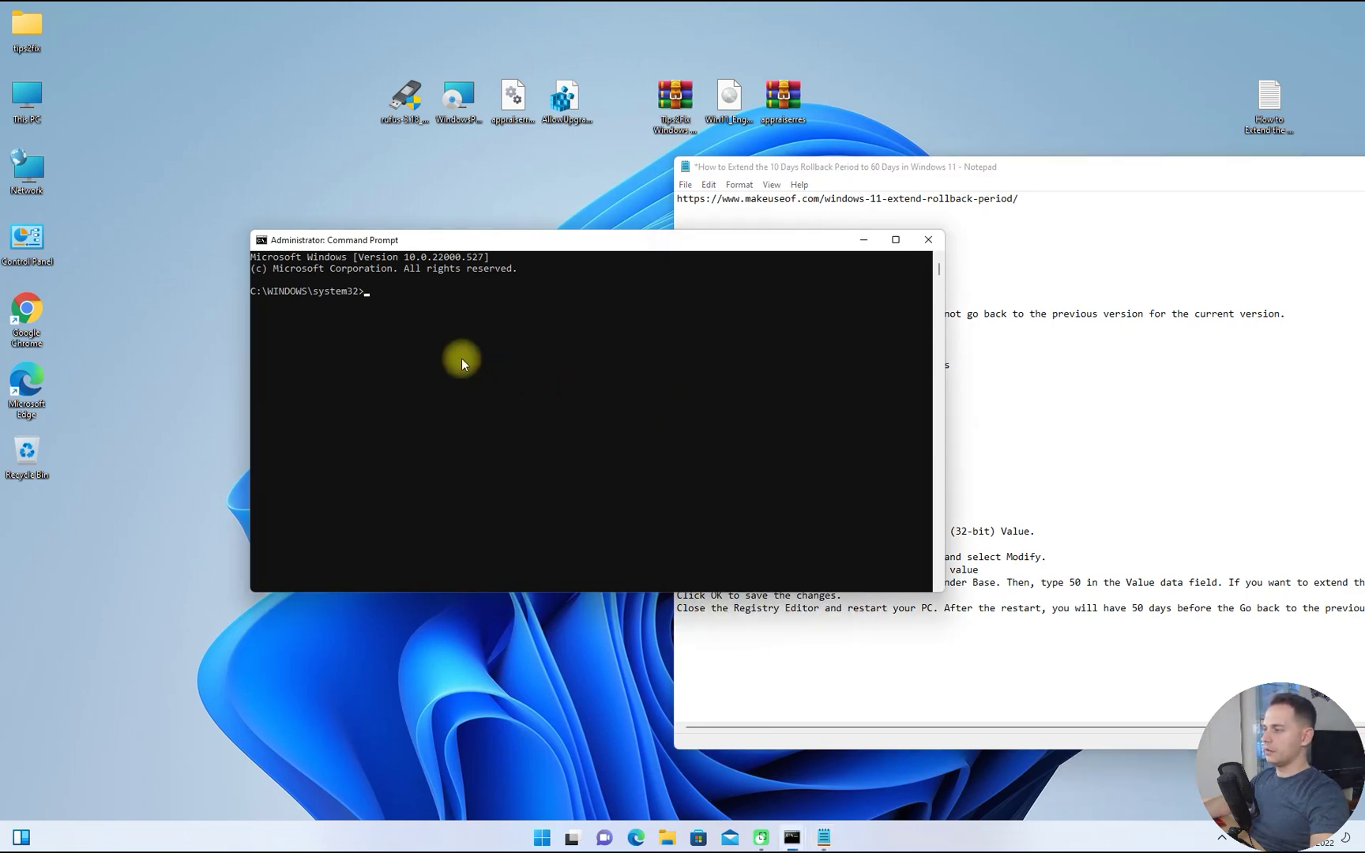
{"action": "key", "text": "ctrl+v"}
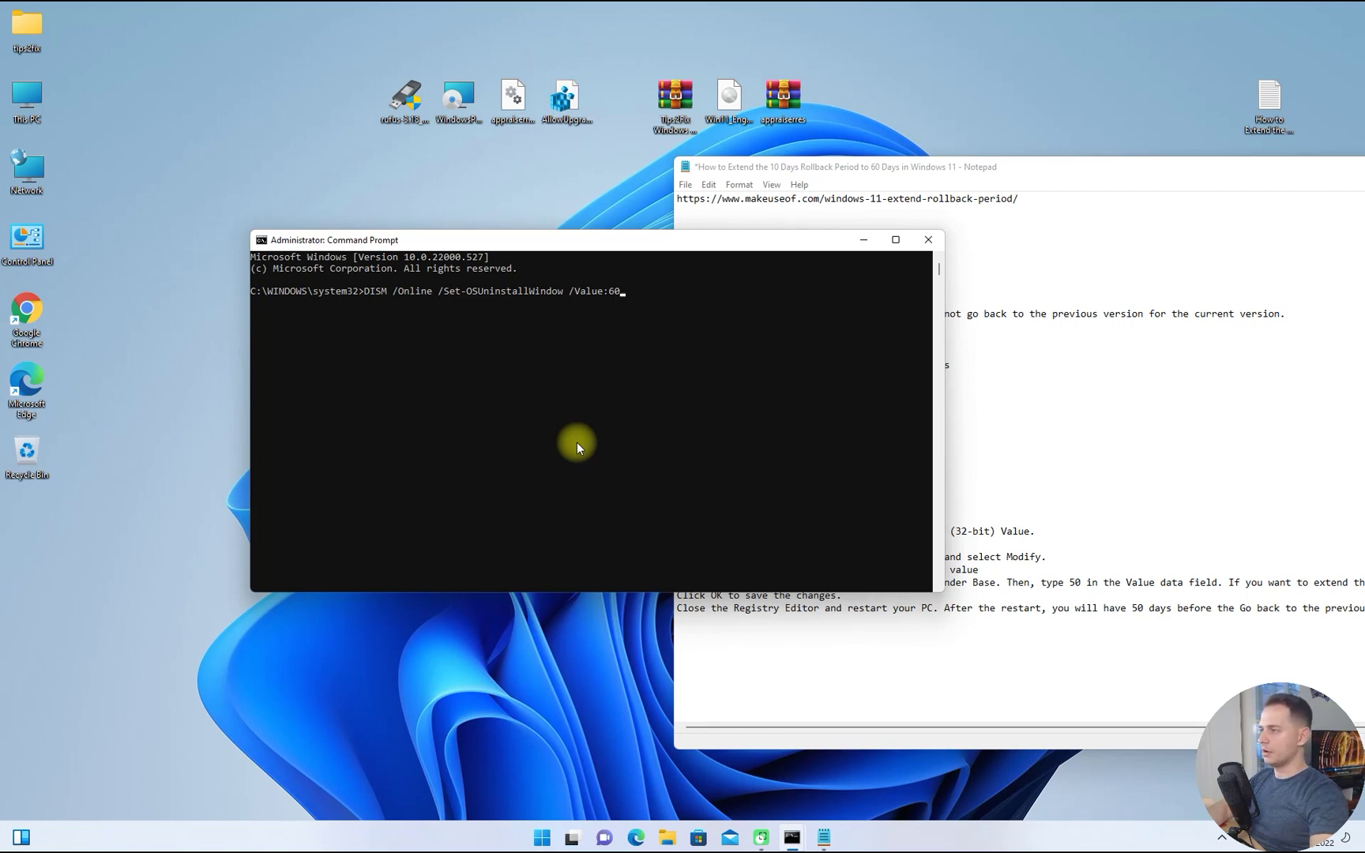
{"action": "key", "text": "Return"}
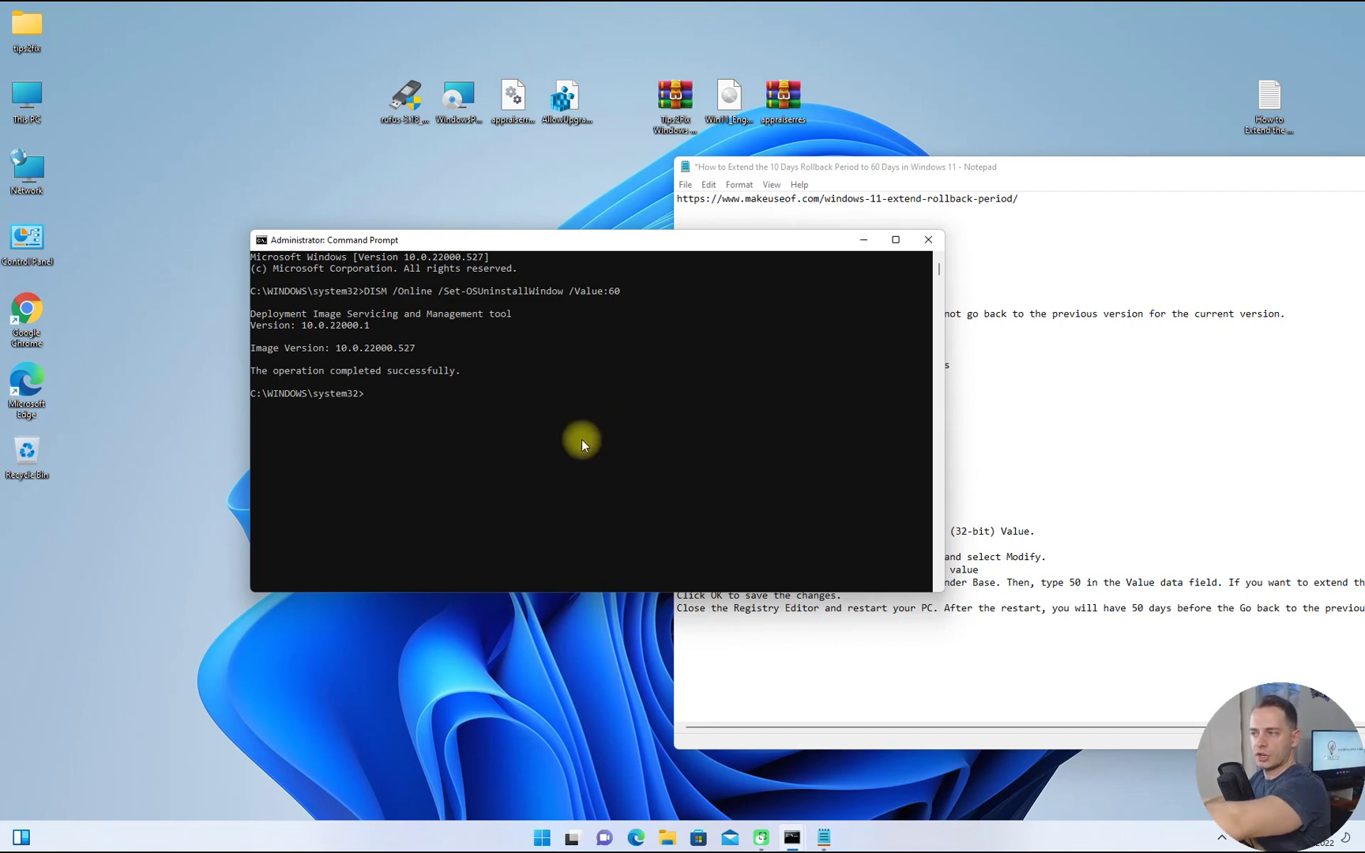
Return to the notes and start selecting the Get-OSUninstallWindow command line
{"action": "left_click", "coordinate": [1093, 528]}
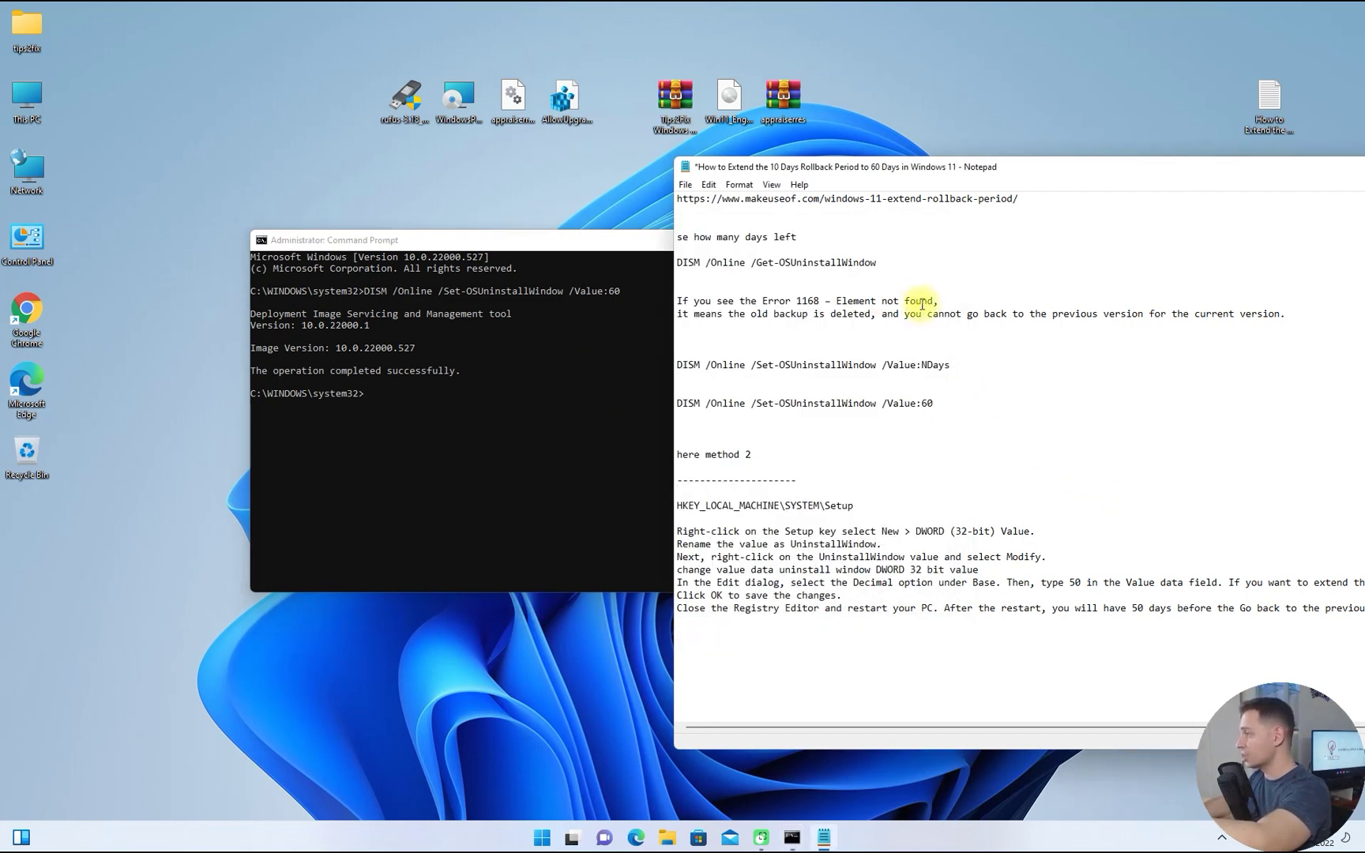
{"action": "left_click_drag", "start_coordinate": [901, 258], "coordinate": [699, 237]}
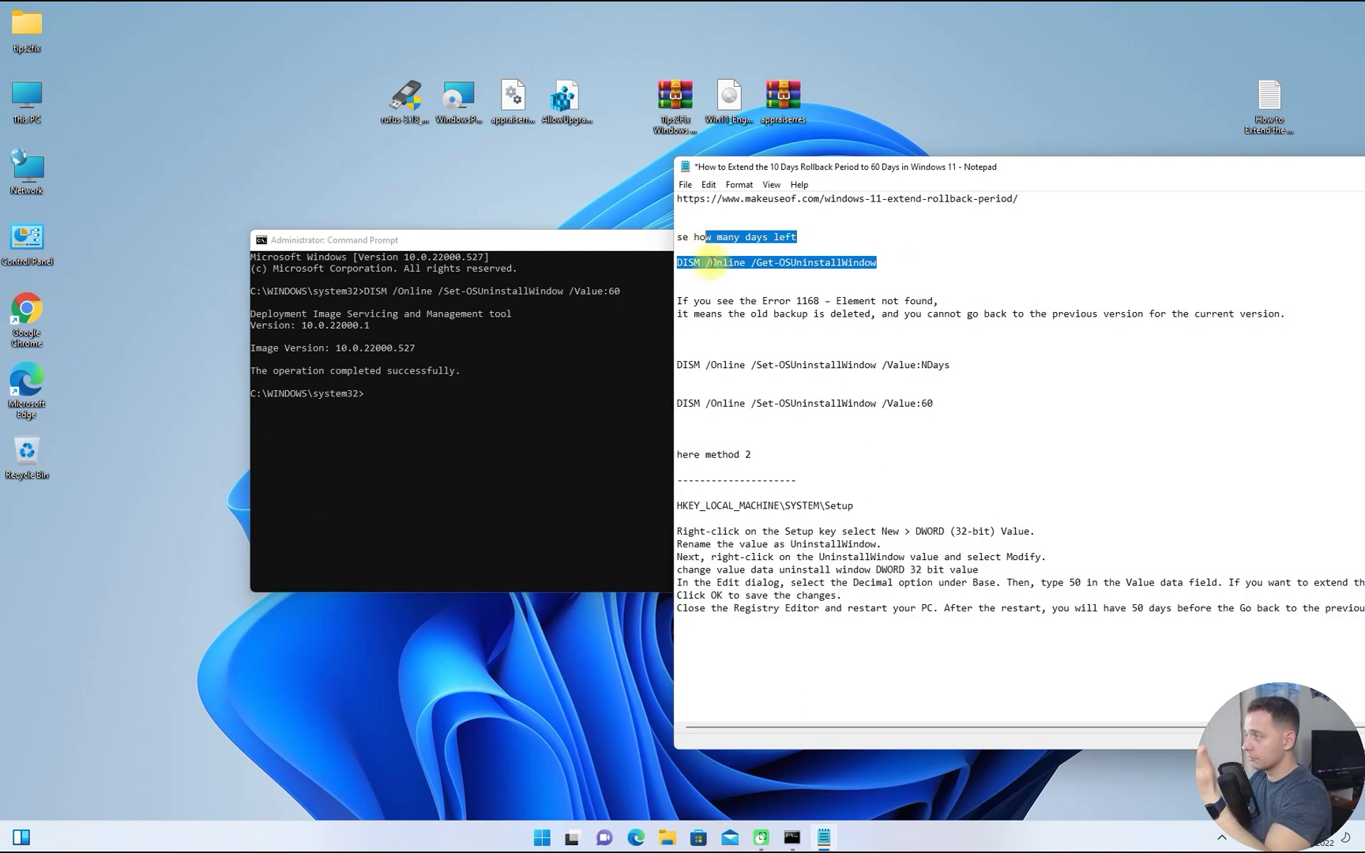
{"action": "left_click", "coordinate": [901, 254]}
Run the copied Get-OSUninstallWindow query, confirming Uninstall Window : 60, then resize and reposition Command Prompt
{"action": "left_click_drag", "start_coordinate": [901, 261], "coordinate": [677, 263]}
{"action": "right_click", "coordinate": [724, 264]}
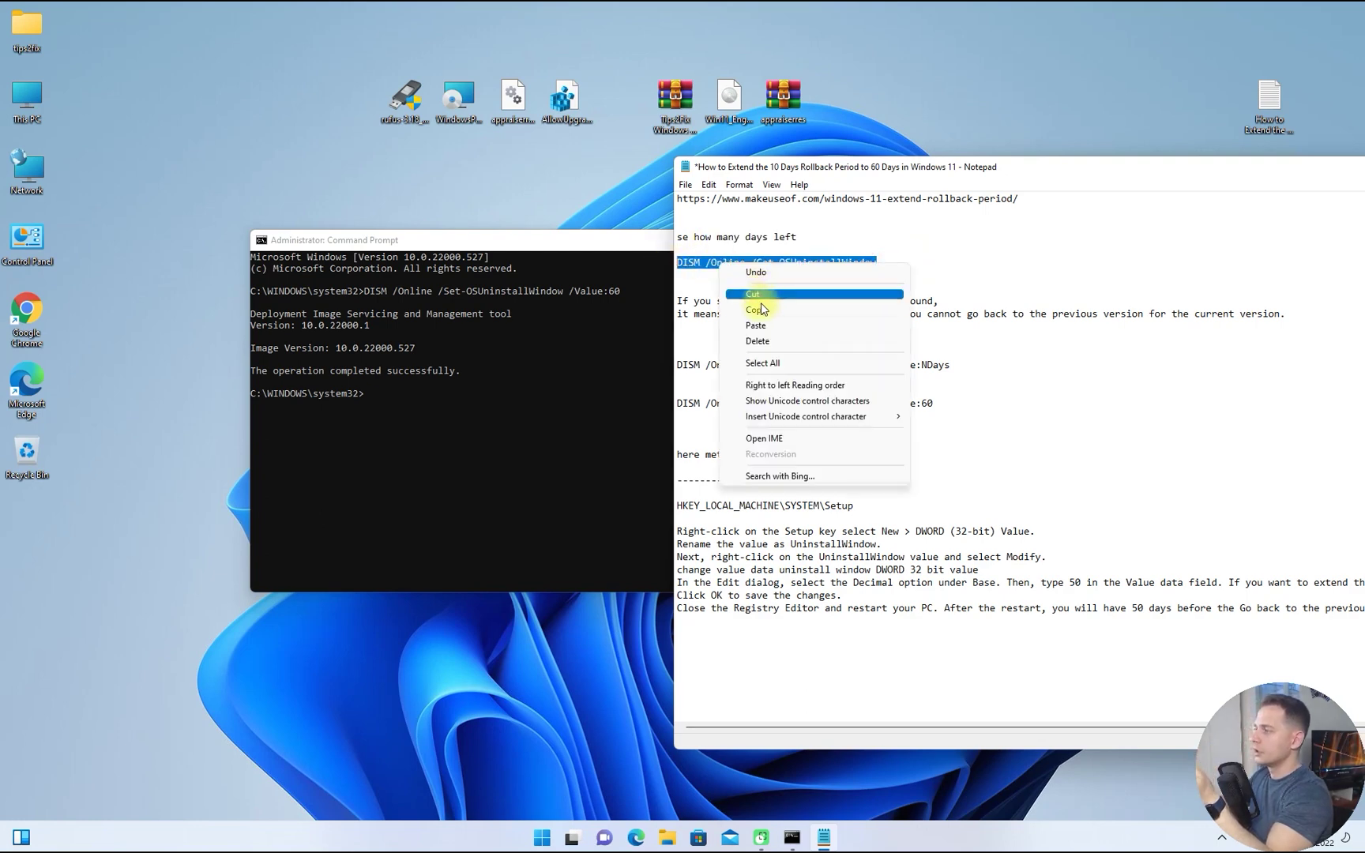
{"action": "left_click", "coordinate": [770, 312]}
{"action": "left_click", "coordinate": [423, 427]}
{"action": "right_click", "coordinate": [444, 415]}
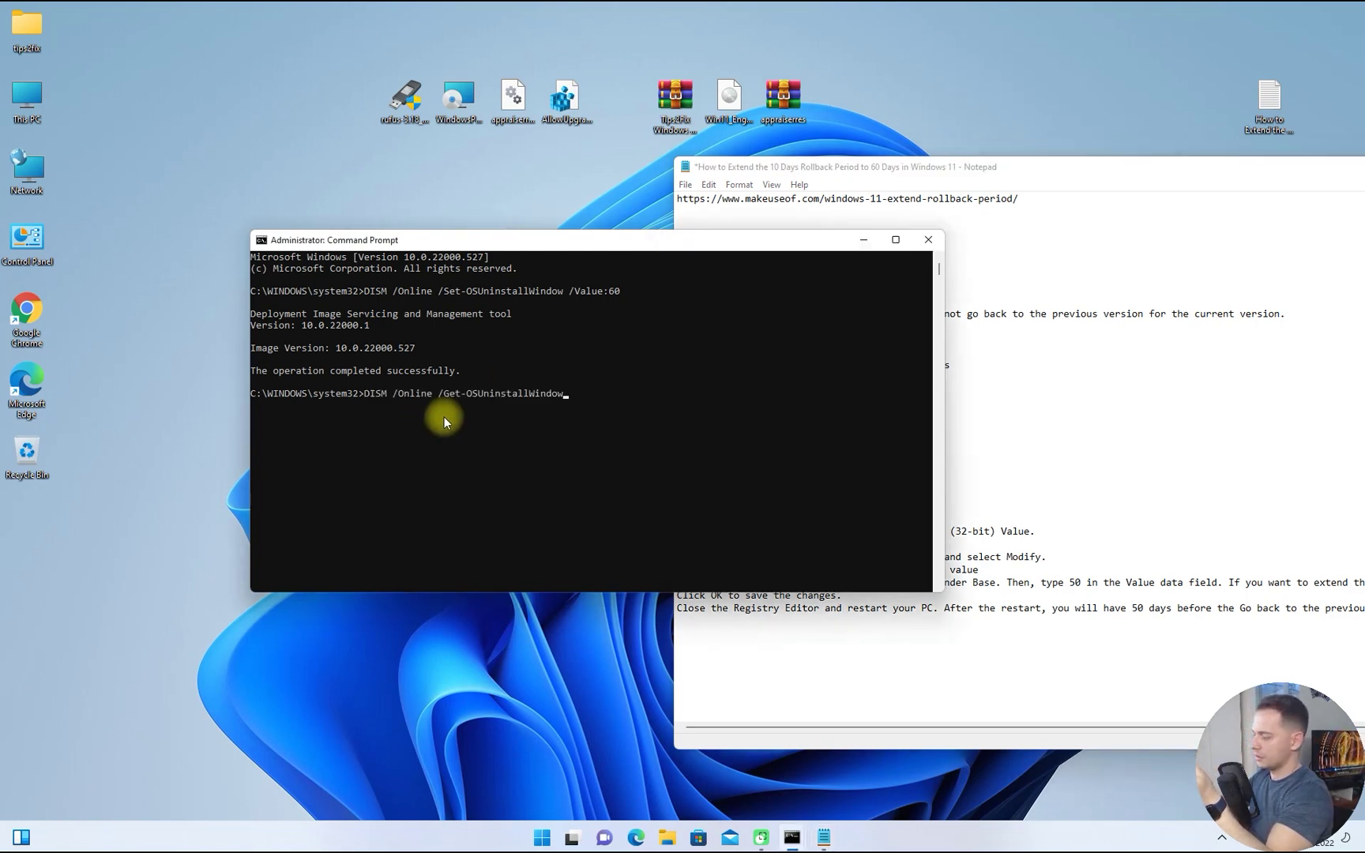
{"action": "key", "text": "Return"}
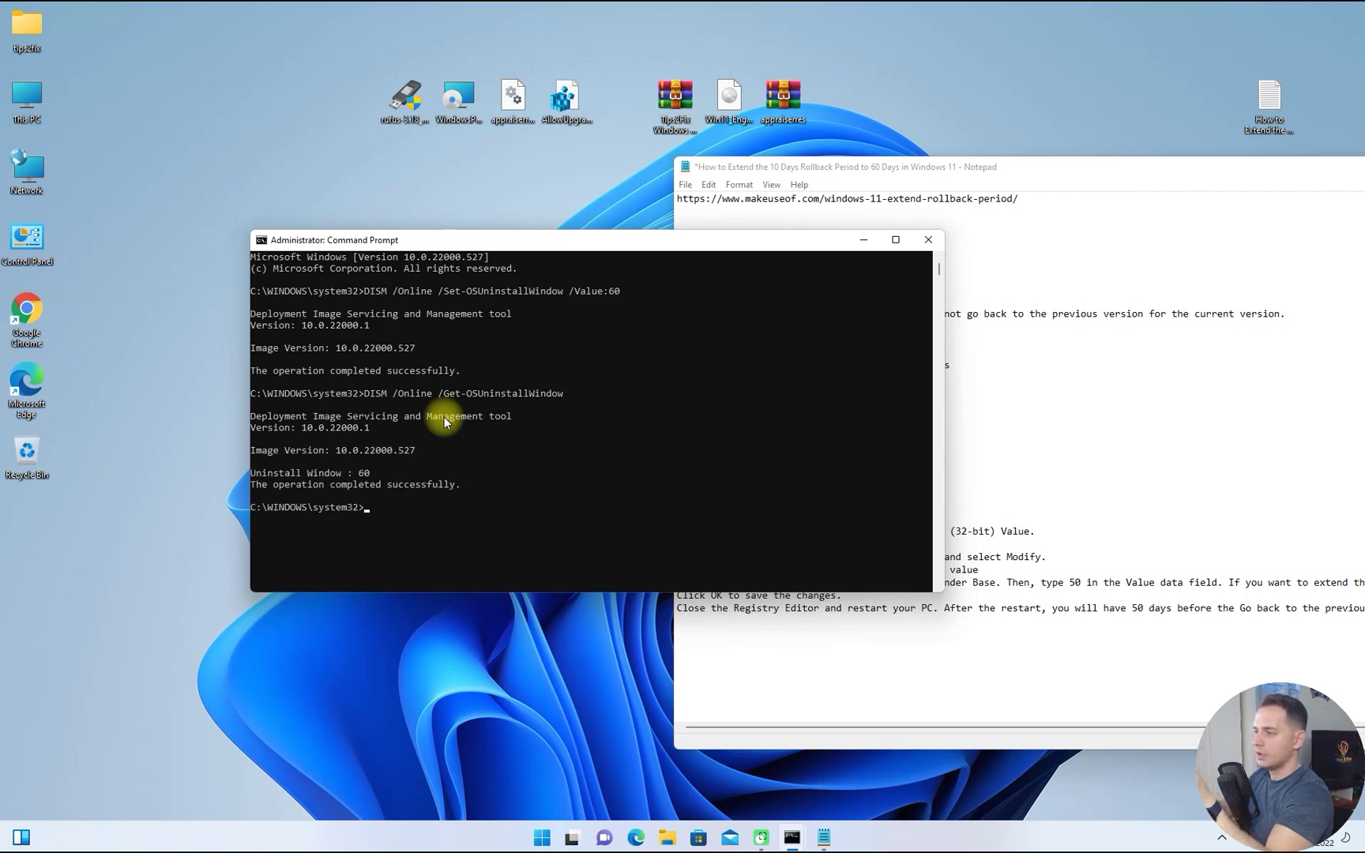
{"action": "double_click", "coordinate": [364, 478]}
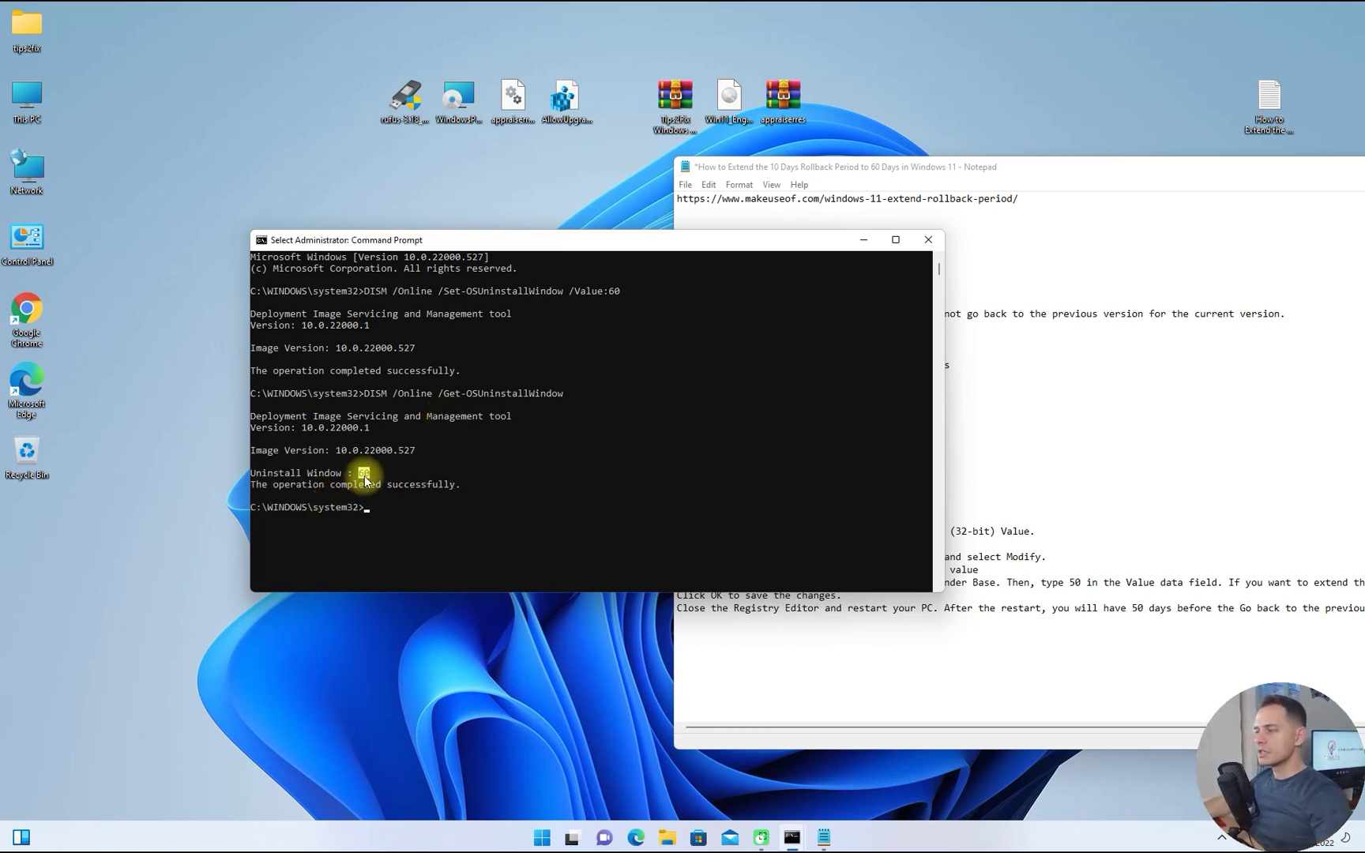
{"action": "left_click_drag", "start_coordinate": [365, 480], "coordinate": [380, 483]}
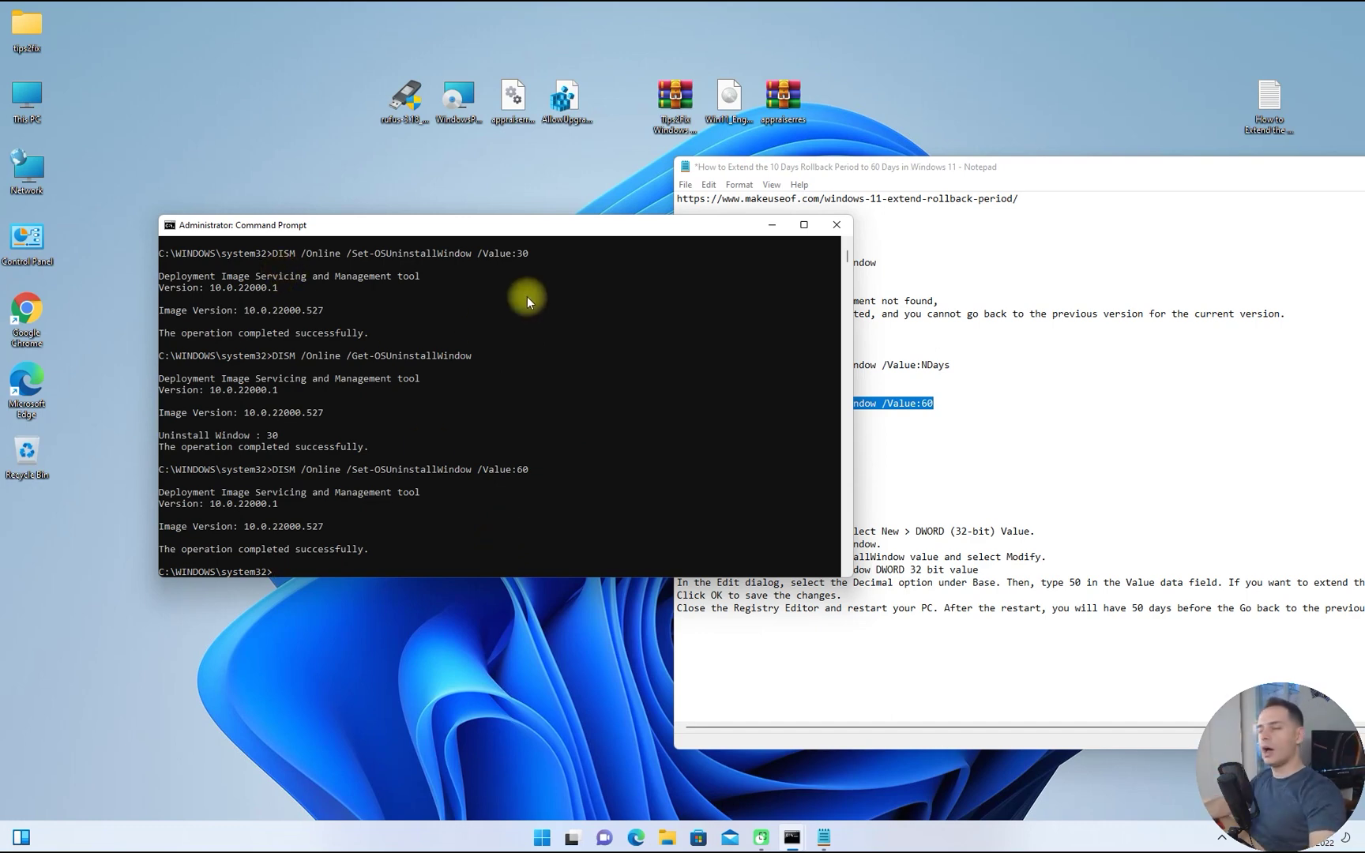
{"action": "left_click_drag", "start_coordinate": [854, 270], "coordinate": [652, 271]}
{"action": "left_click_drag", "start_coordinate": [498, 227], "coordinate": [494, 291]}
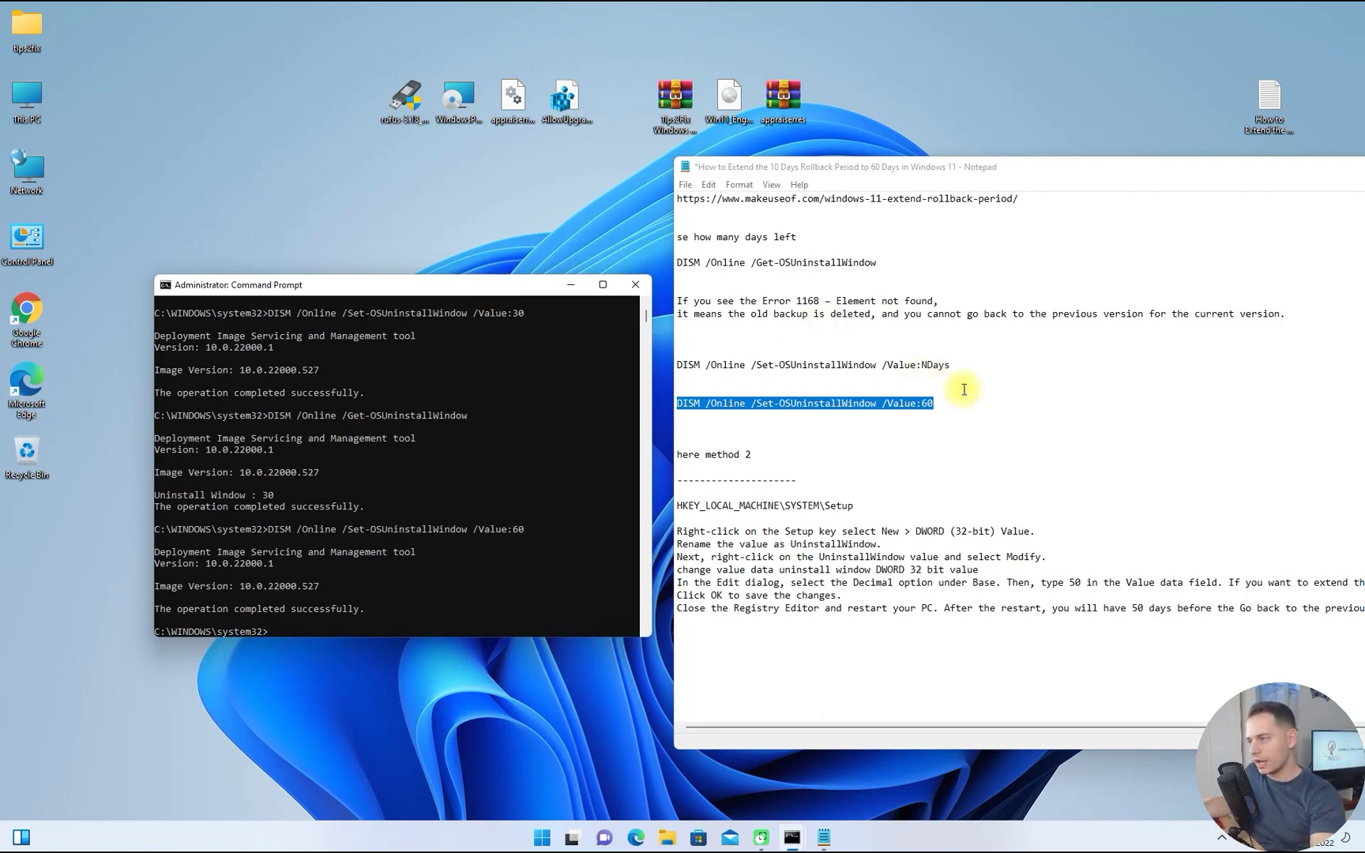
Launch Registry Editor (regedit) through the Run dialog
{"action": "left_click", "coordinate": [543, 838]}
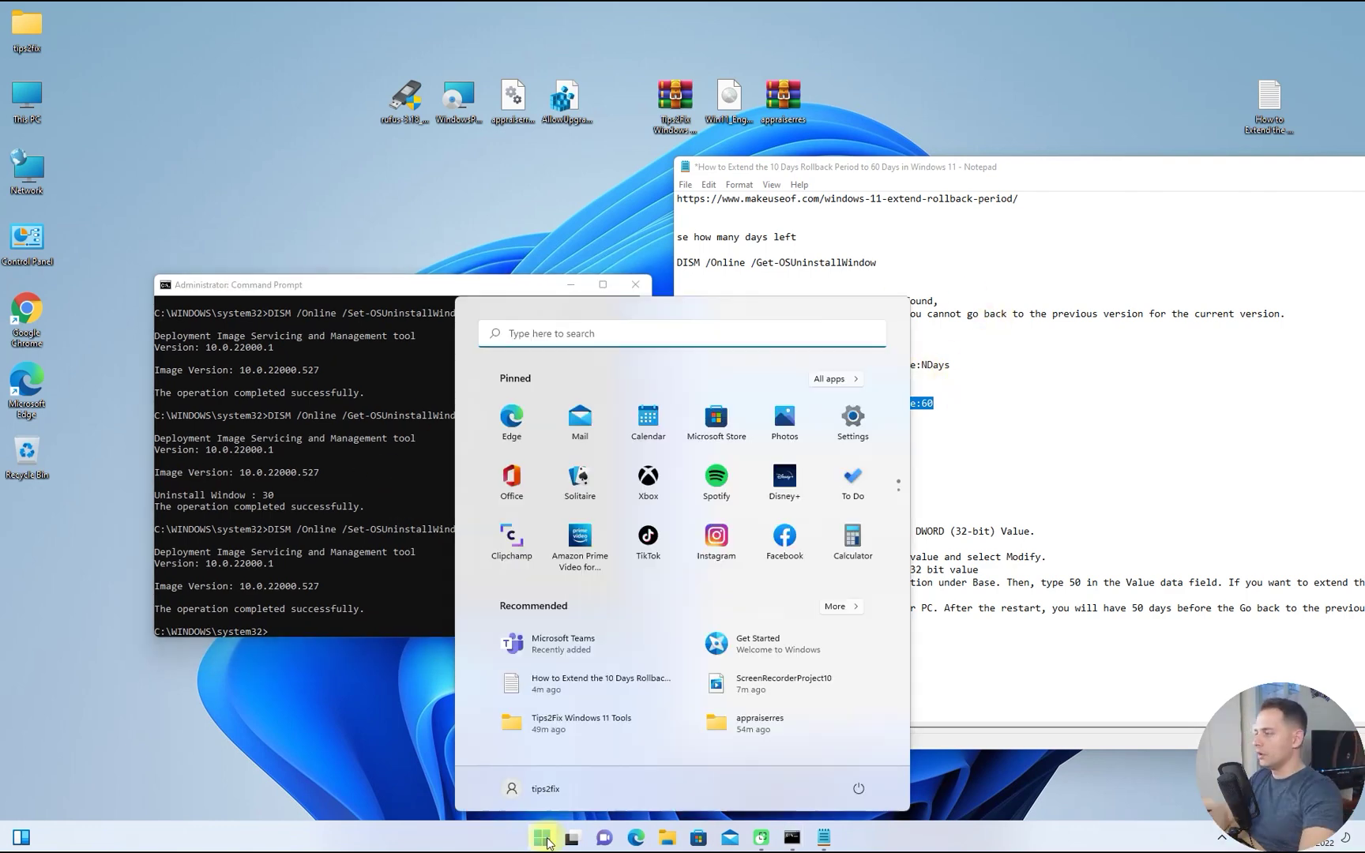
{"action": "type", "text": "run"}
{"action": "key", "text": "Return"}
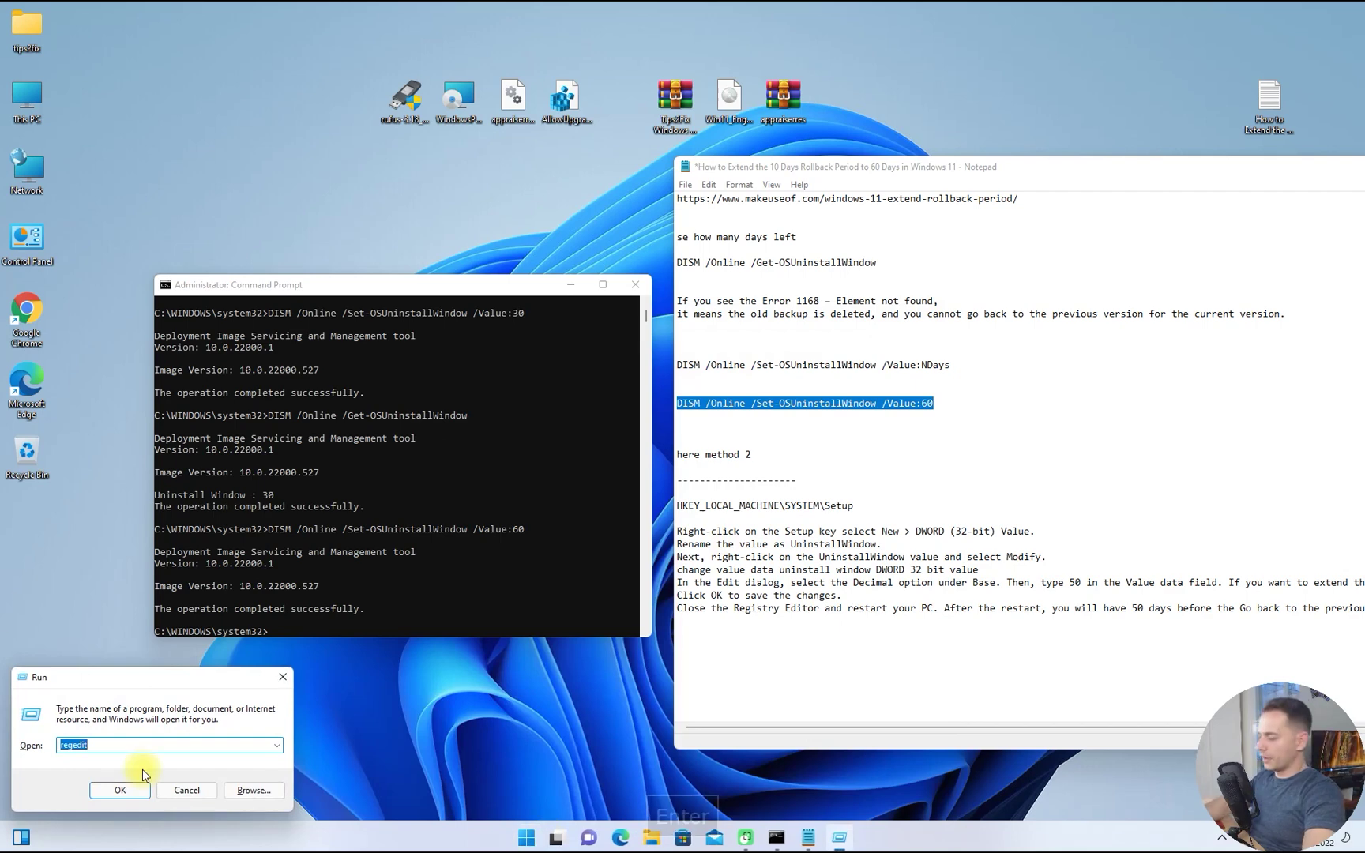
{"action": "key", "text": "Return"}
Arrange the windows and navigate to HKEY_LOCAL_MACHINE\SYSTEM\Setup using the key path in the notes
{"action": "left_click_drag", "start_coordinate": [851, 149], "coordinate": [318, 87]}
{"action": "left_click_drag", "start_coordinate": [255, 585], "coordinate": [173, 581]}
{"action": "left_click", "coordinate": [161, 583]}
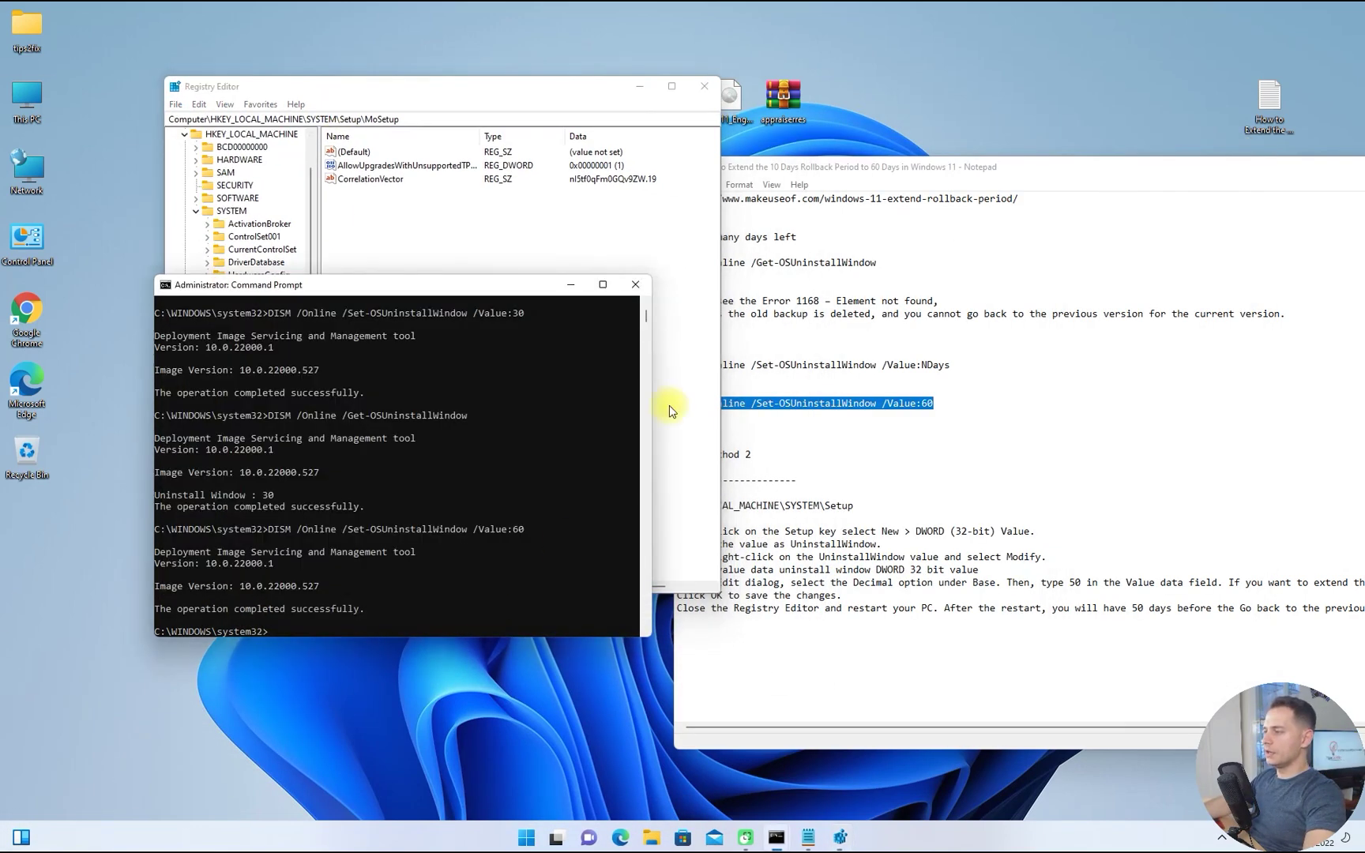
{"action": "left_click", "coordinate": [628, 284]}
{"action": "left_click_drag", "start_coordinate": [370, 91], "coordinate": [354, 133]}
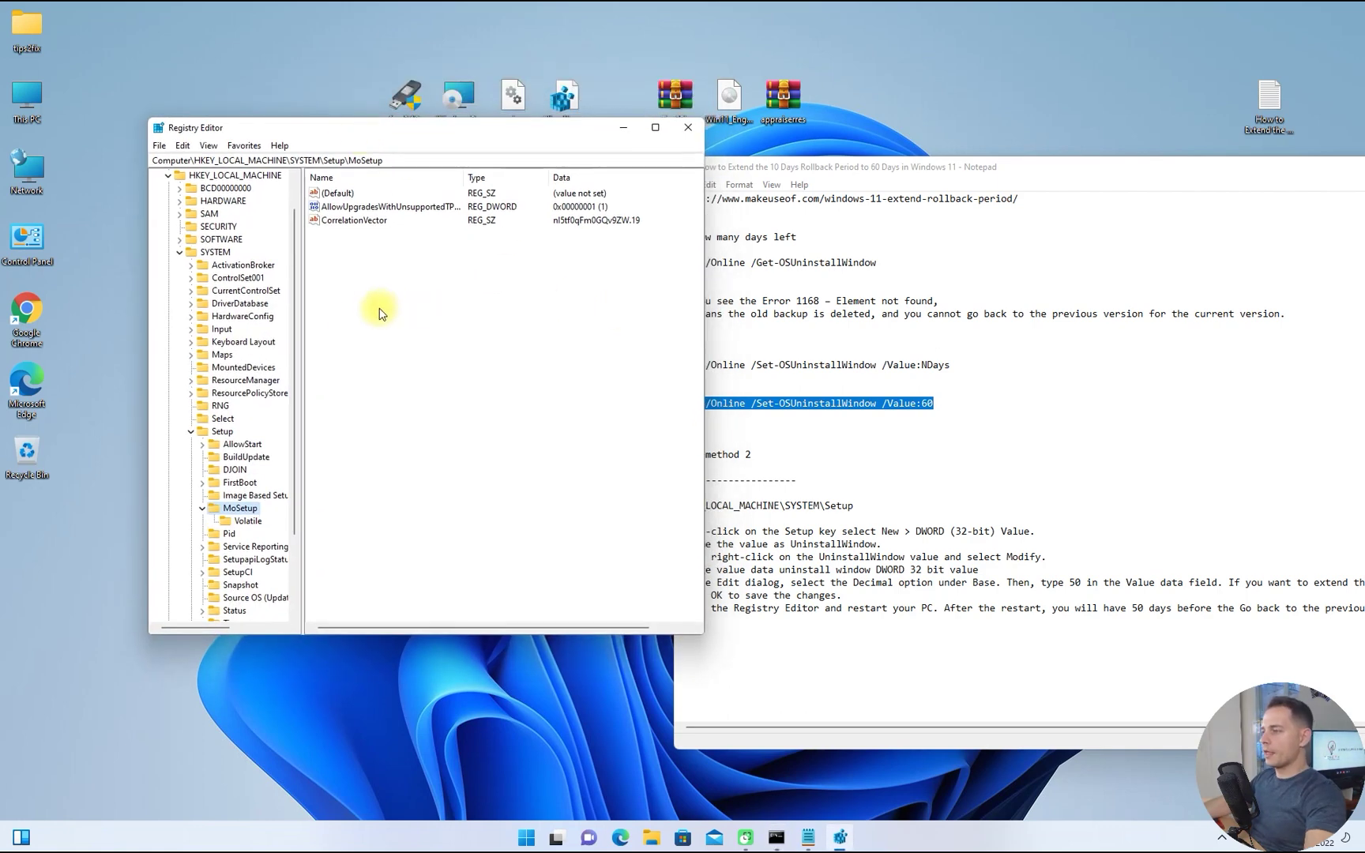
{"action": "left_click", "coordinate": [947, 480]}
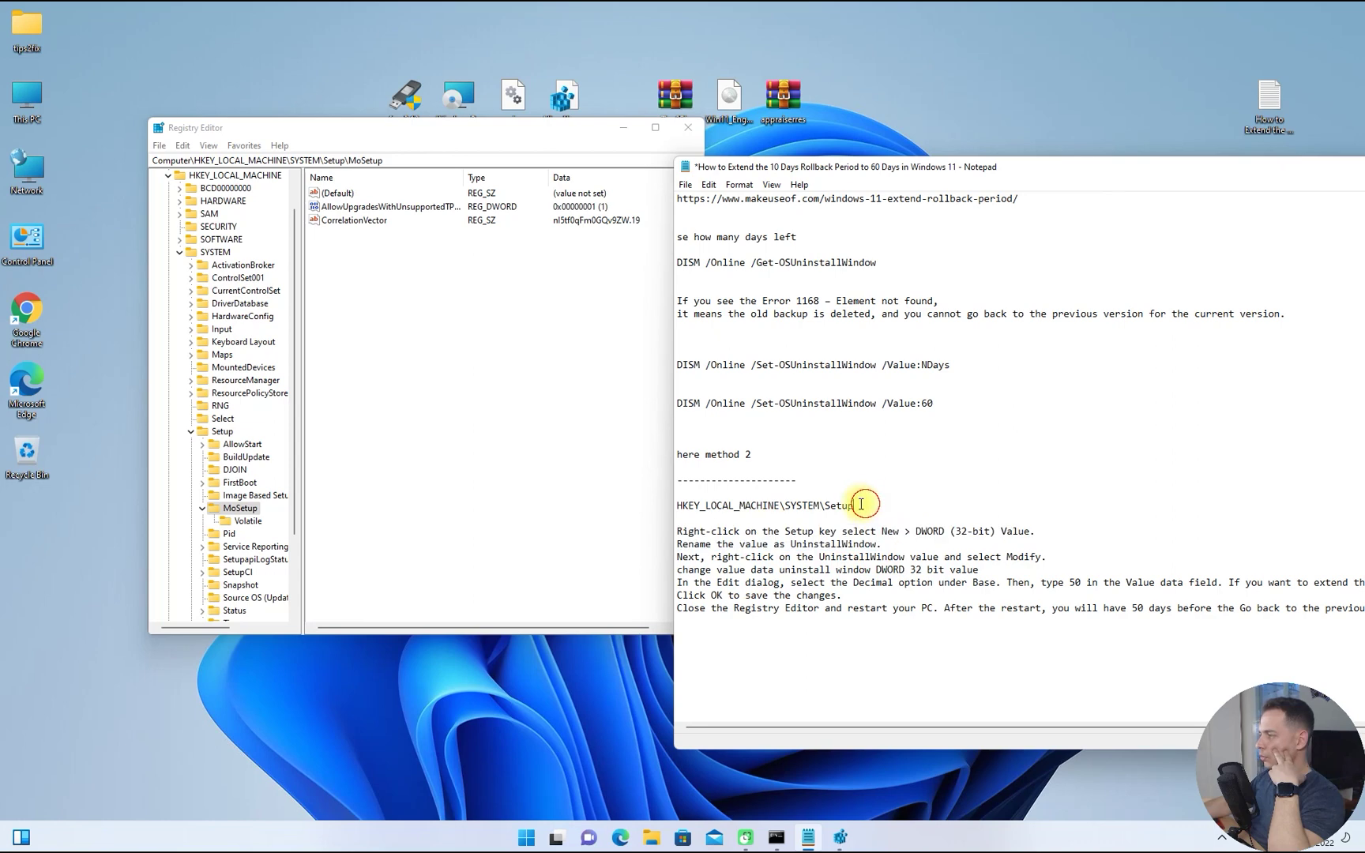
{"action": "left_click_drag", "start_coordinate": [854, 506], "coordinate": [786, 506]}
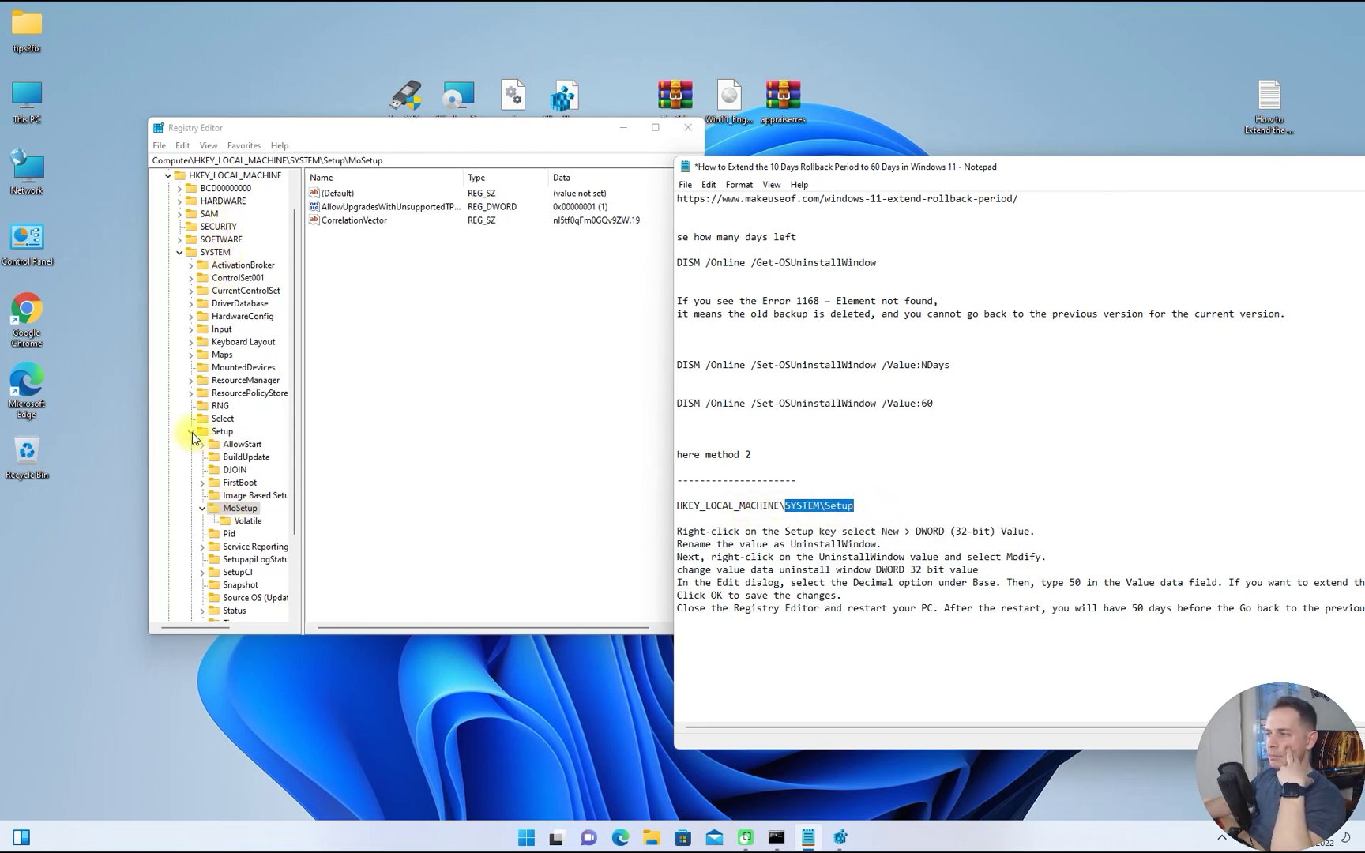
{"action": "left_click", "coordinate": [223, 431]}
{"action": "left_click", "coordinate": [760, 519]}
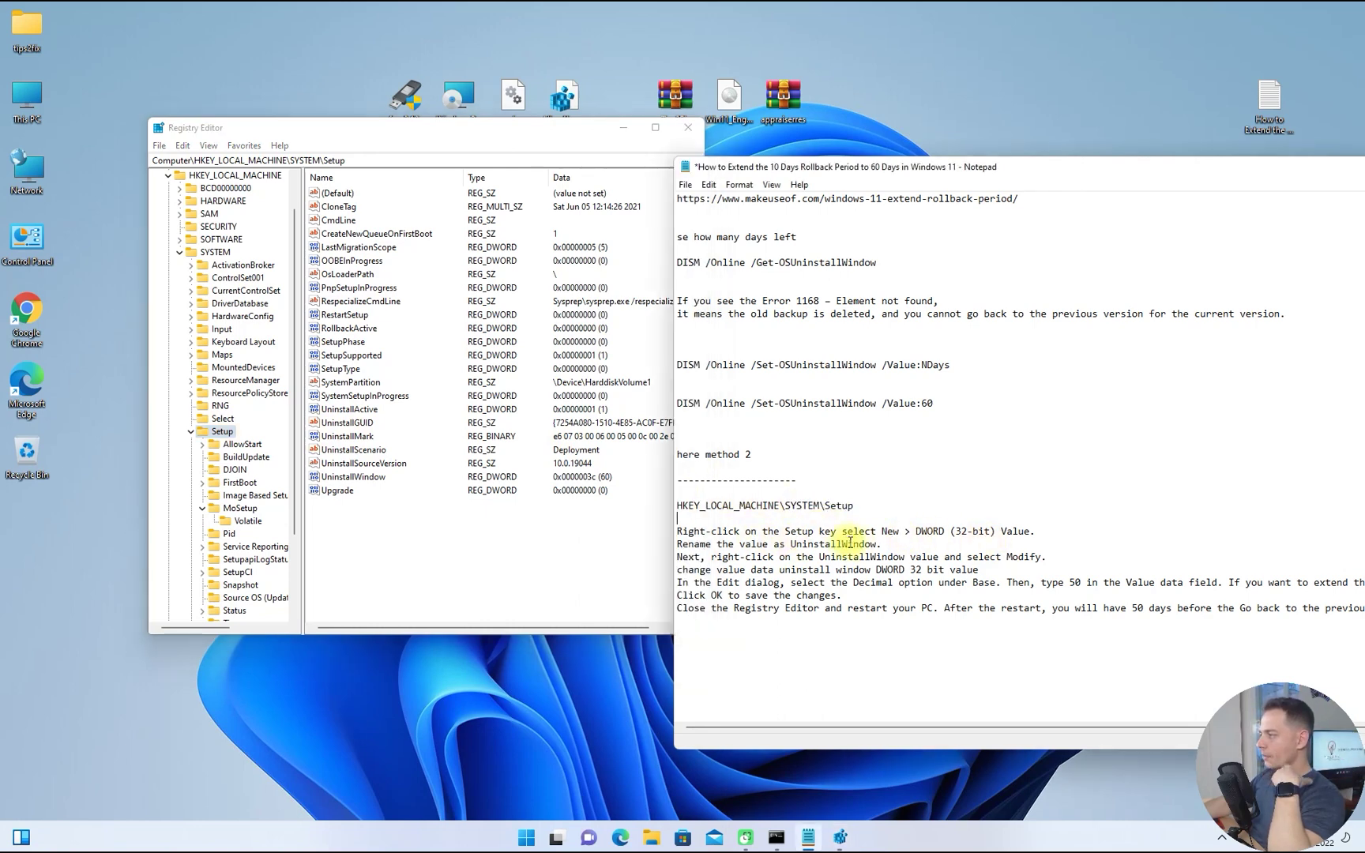
Highlight 'DWORD (32-bit) Value' and 'UninstallWindow' in the notes, then select the UninstallWindow registry value
{"action": "left_click_drag", "start_coordinate": [677, 531], "coordinate": [956, 531]}
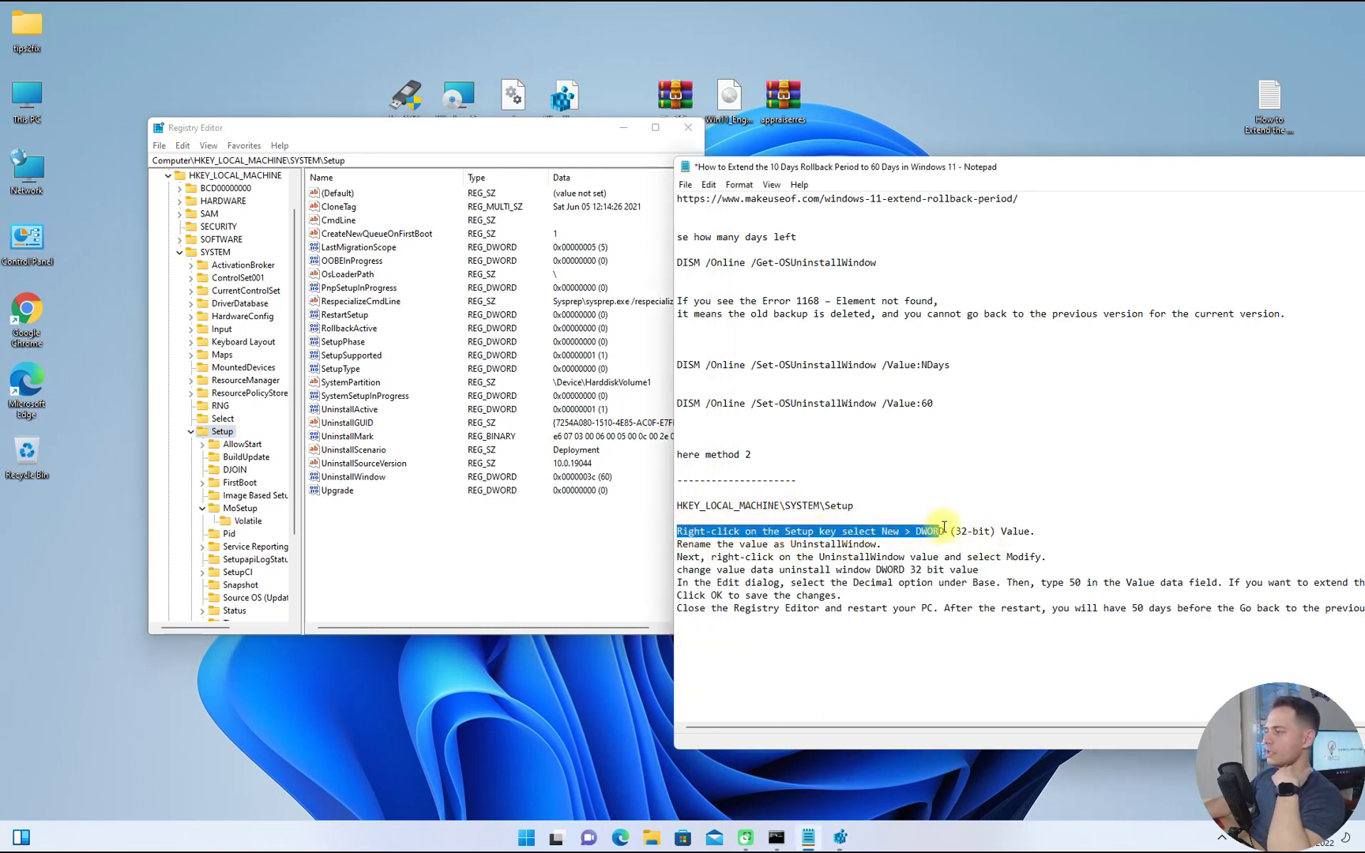
{"action": "left_click", "coordinate": [1027, 531]}
{"action": "triple_click", "coordinate": [1043, 531]}
{"action": "left_click", "coordinate": [954, 531]}
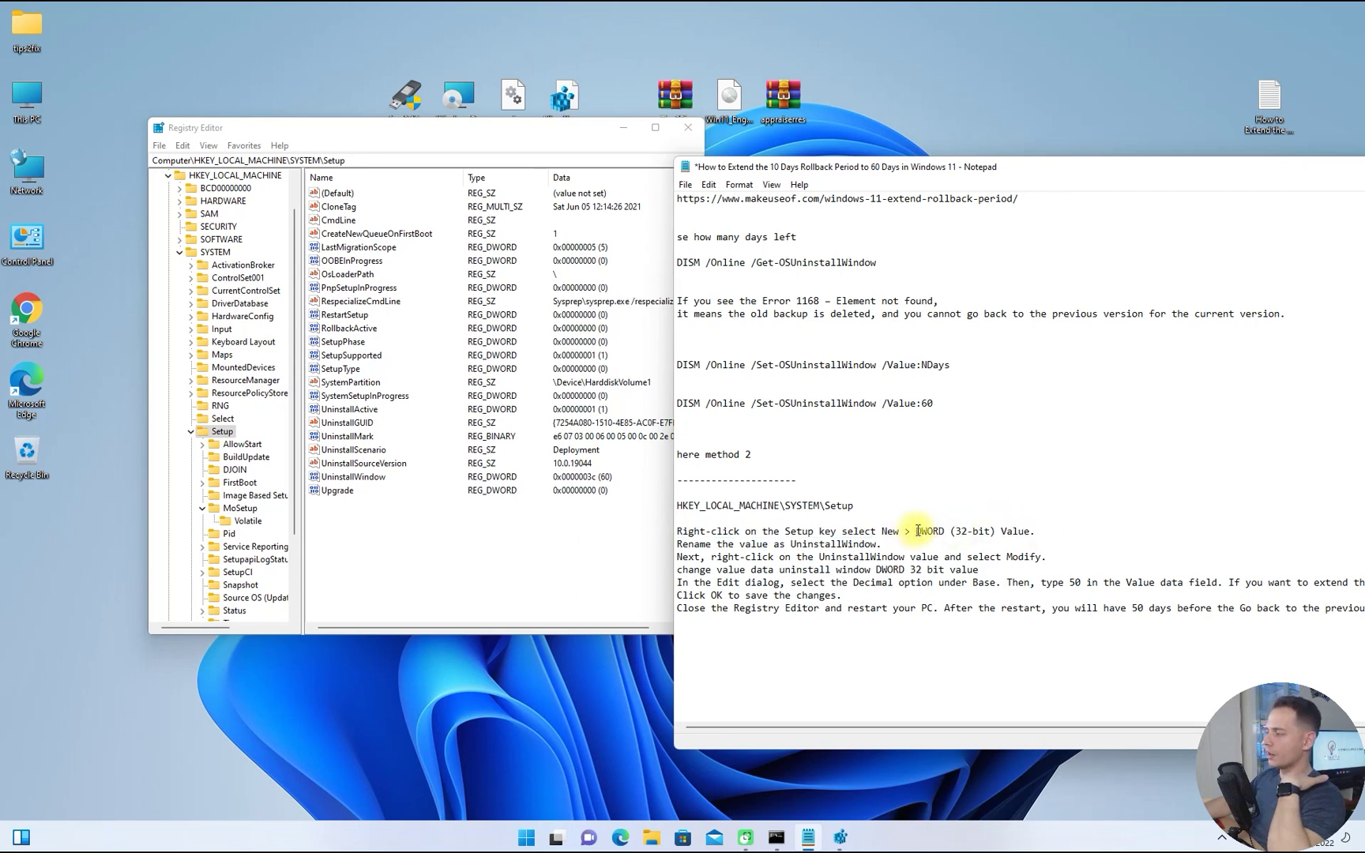
{"action": "left_click_drag", "start_coordinate": [915, 531], "coordinate": [1110, 527]}
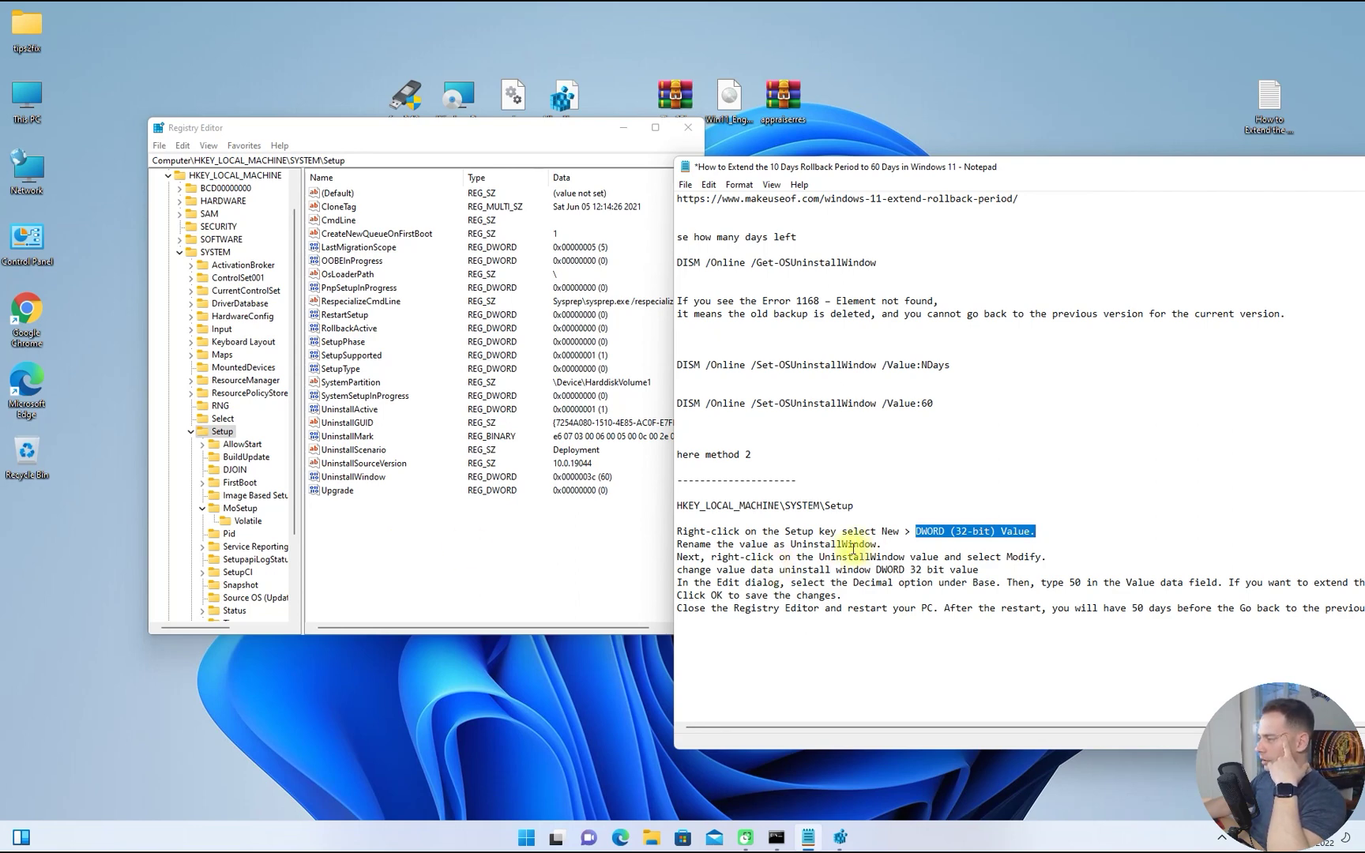
{"action": "left_click_drag", "start_coordinate": [791, 544], "coordinate": [875, 544]}
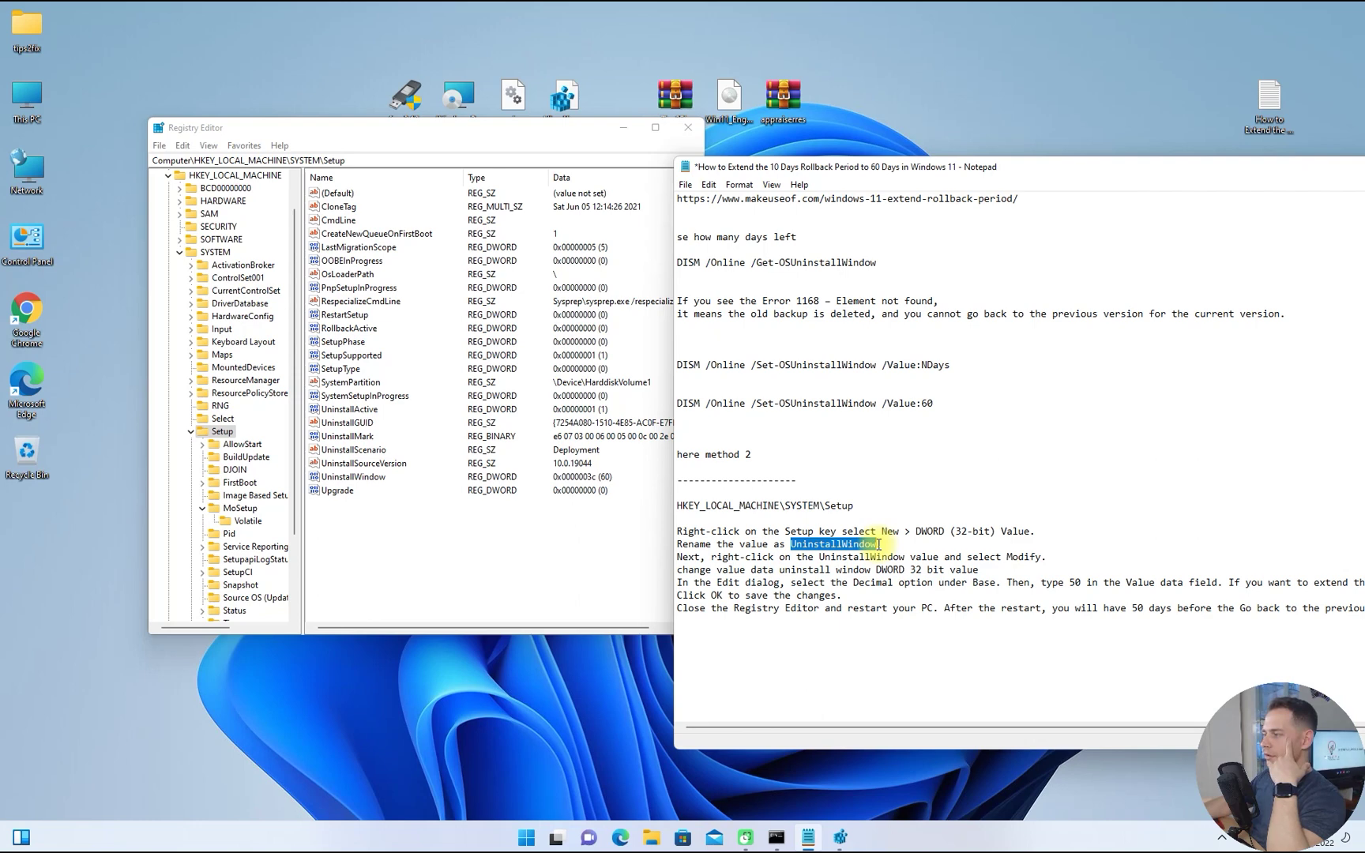
{"action": "left_click", "coordinate": [353, 478]}
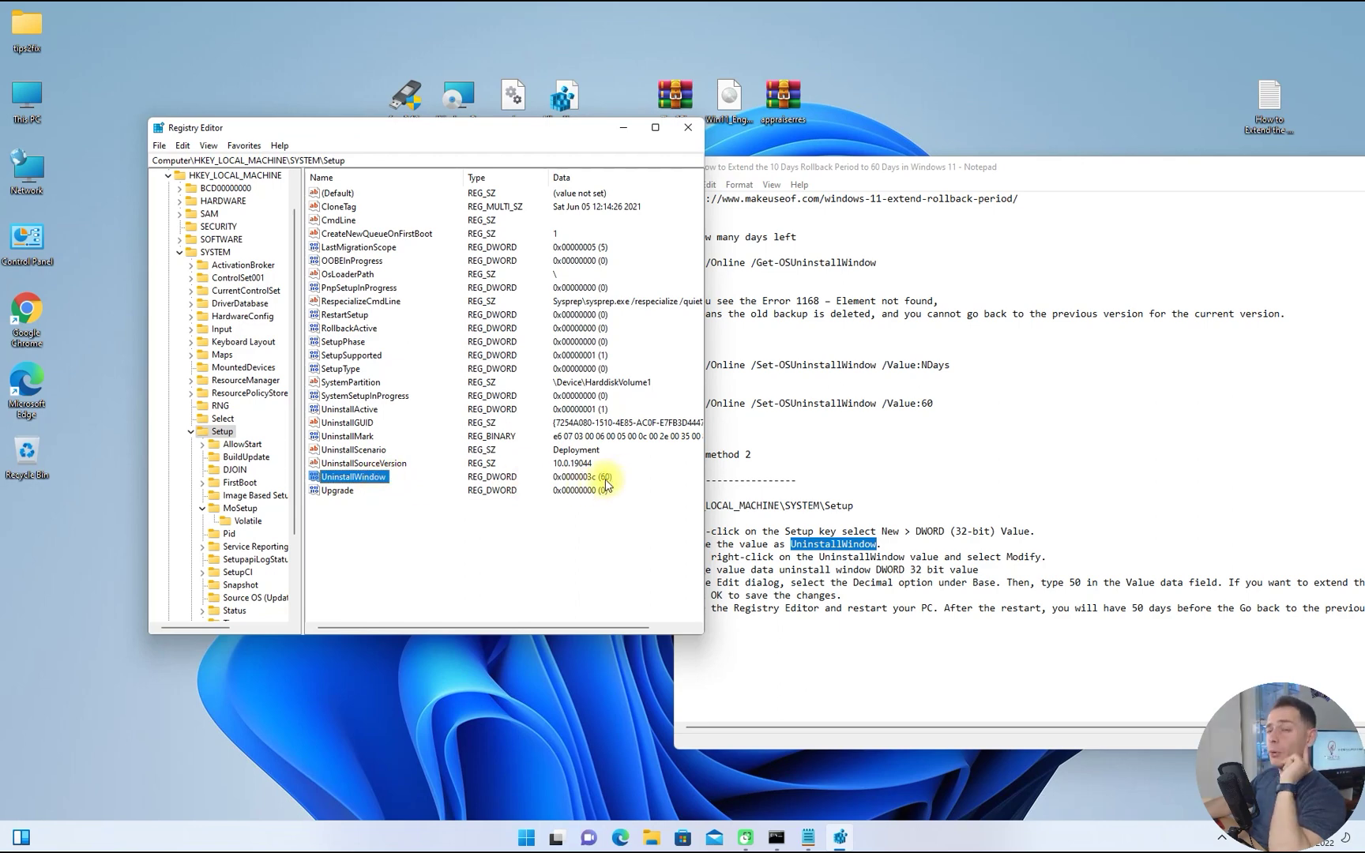
{"action": "right_click", "coordinate": [360, 480]}
Export the Setup key to a .reg file named UninstallWindow
{"action": "left_click", "coordinate": [158, 145]}
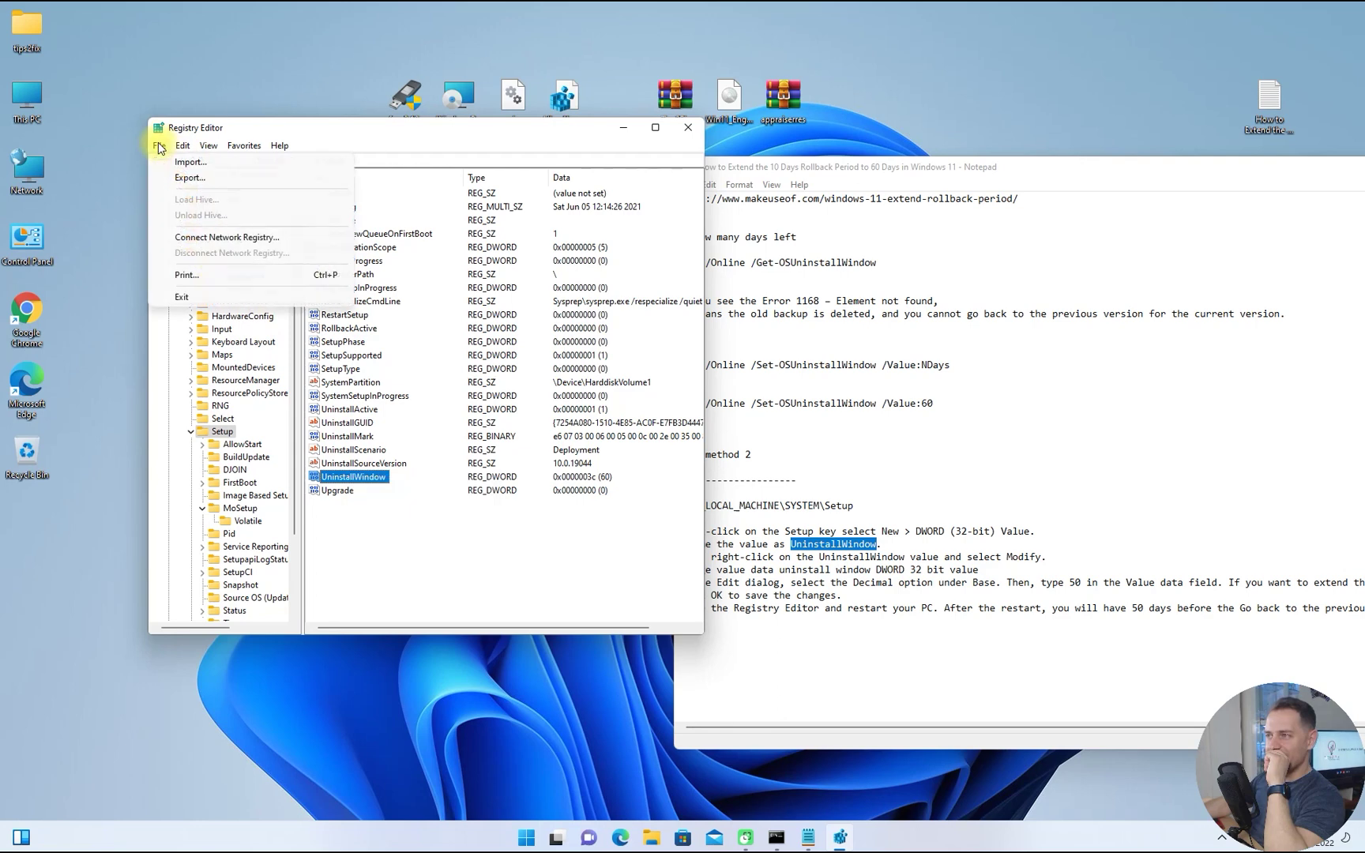
{"action": "left_click", "coordinate": [199, 185]}
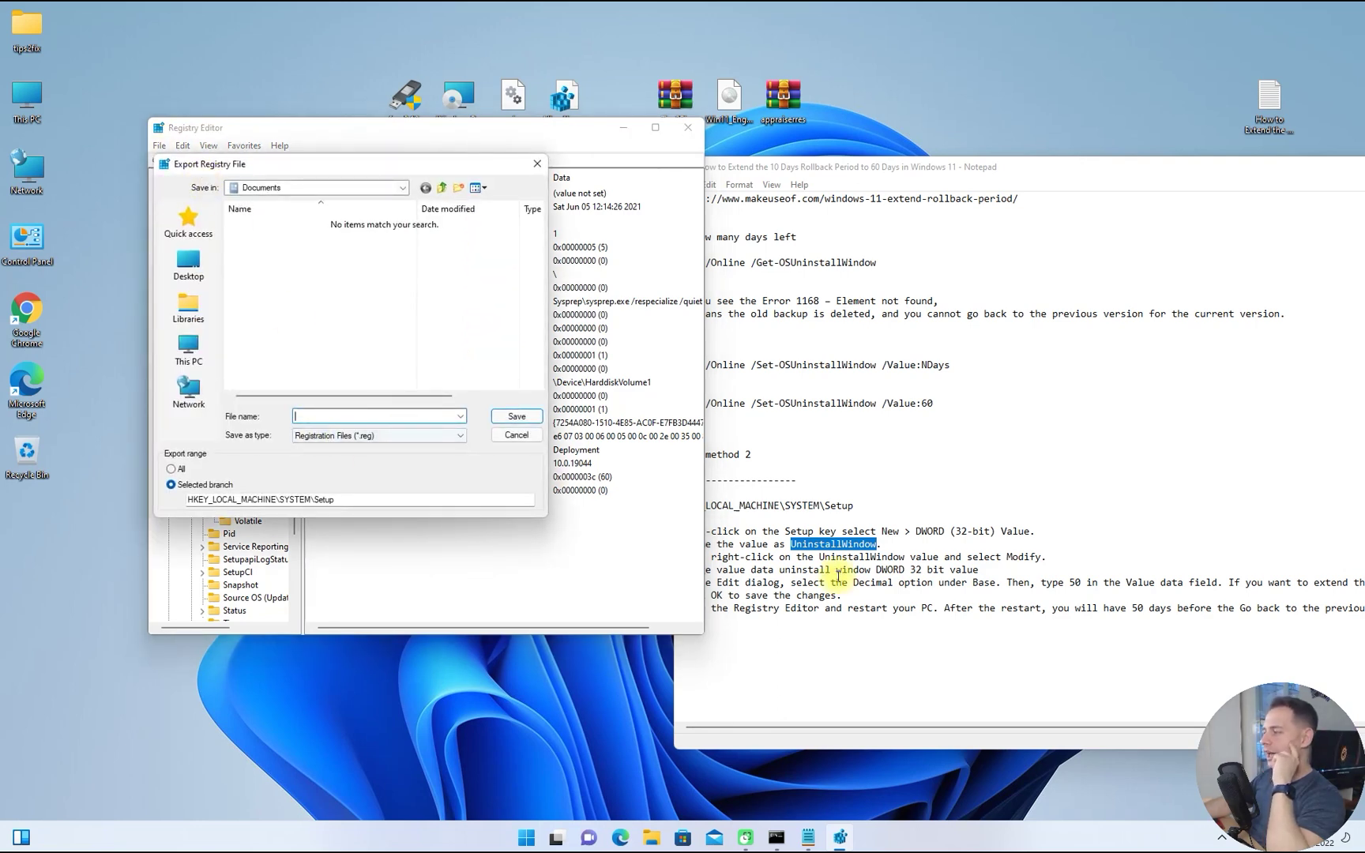
{"action": "right_click", "coordinate": [829, 550]}
{"action": "left_click", "coordinate": [845, 595]}
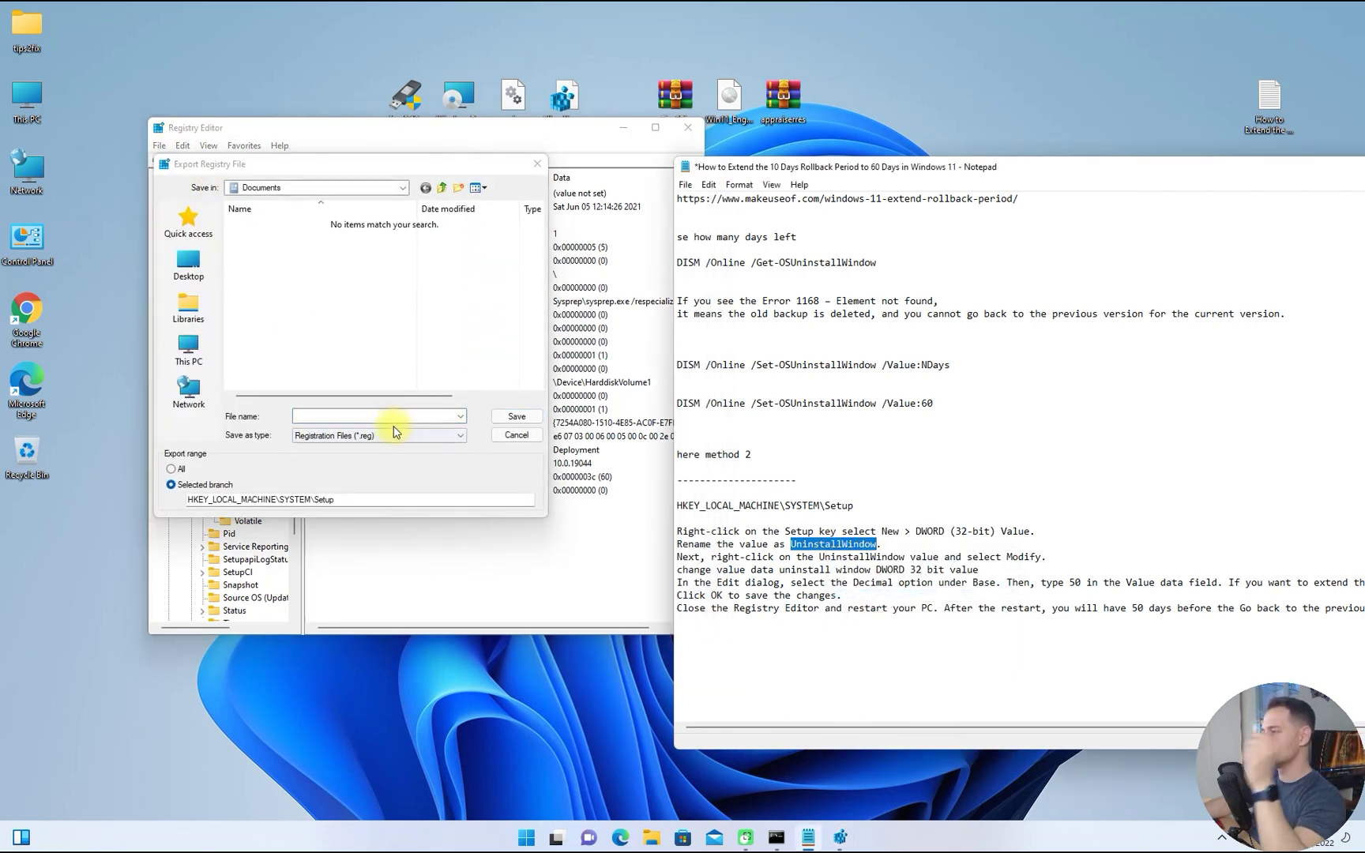
{"action": "left_click", "coordinate": [352, 419]}
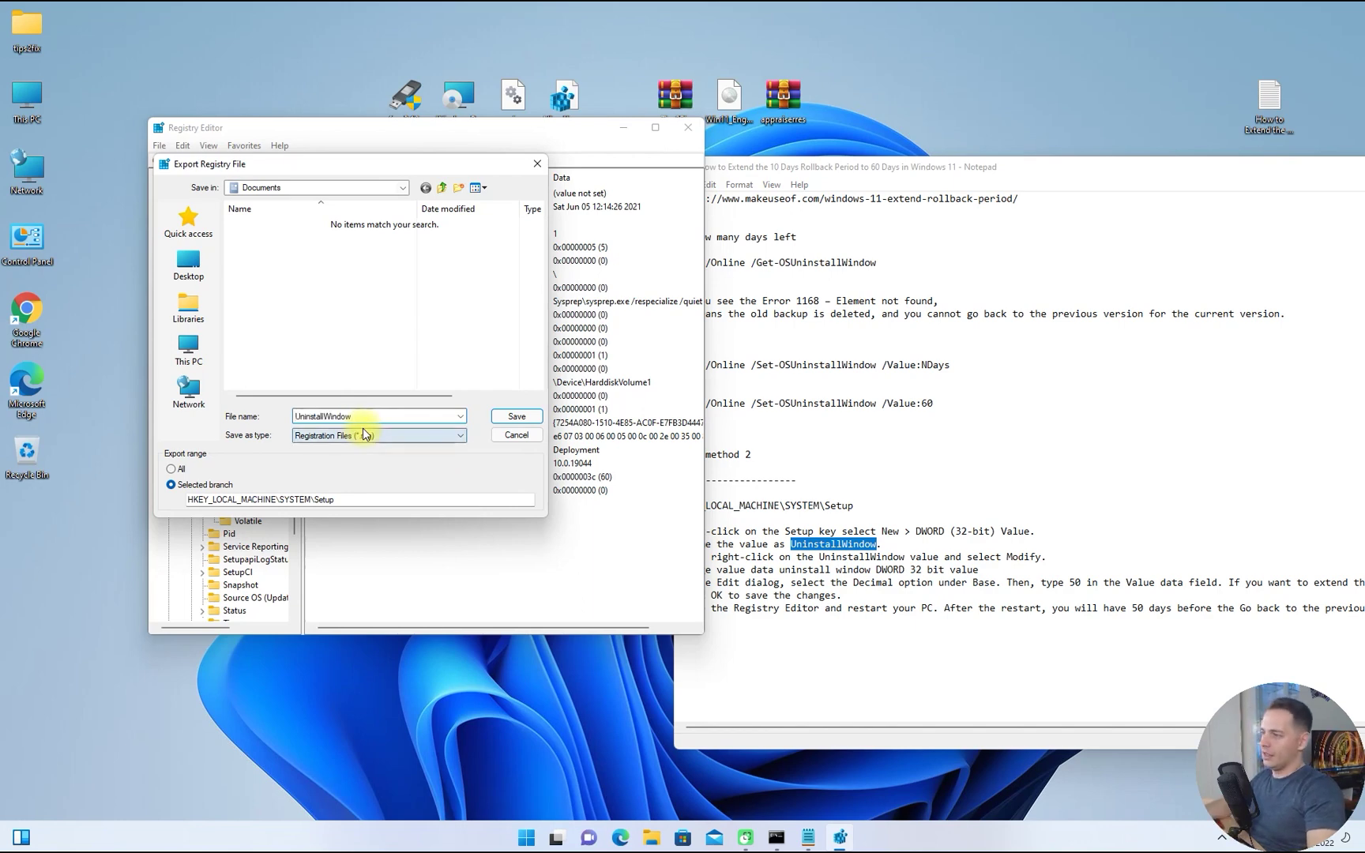
{"action": "left_click", "coordinate": [515, 416]}
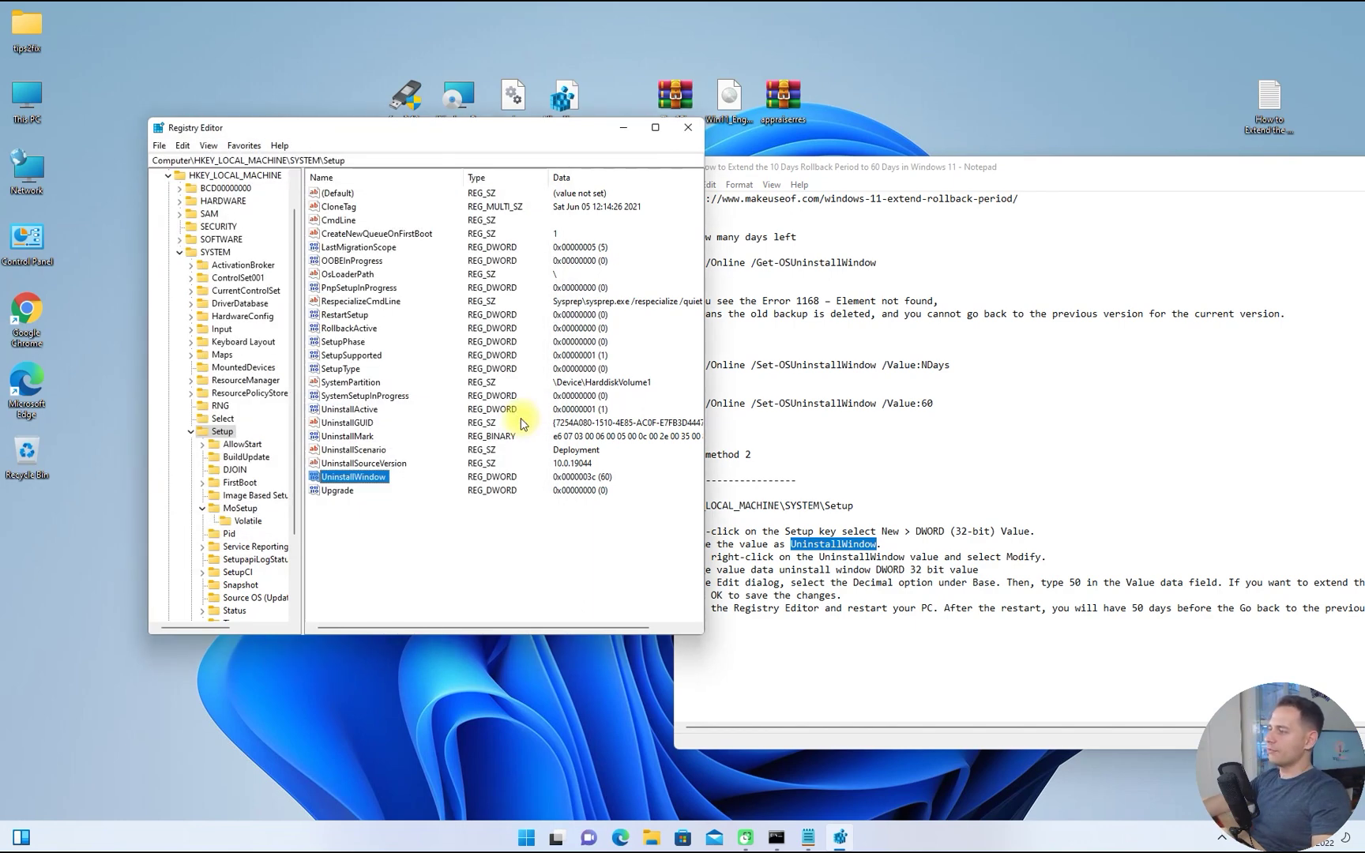
{"action": "key", "text": "alt+F4"}
Delete the UninstallWindow value, confirming with Yes, and place the exported file on the desktop
{"action": "left_click_drag", "start_coordinate": [270, 109], "coordinate": [300, 248]}
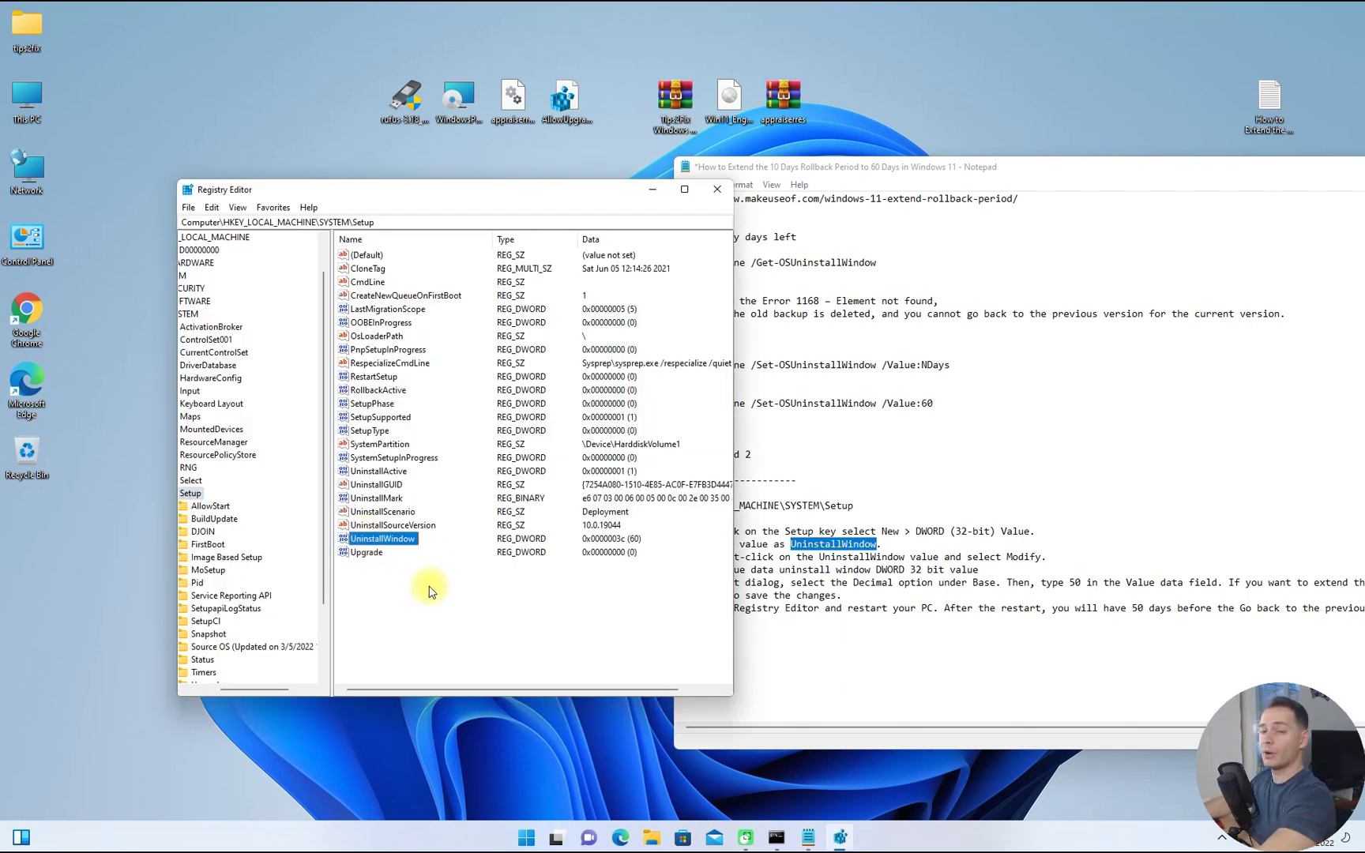
{"action": "key", "text": "Delete"}
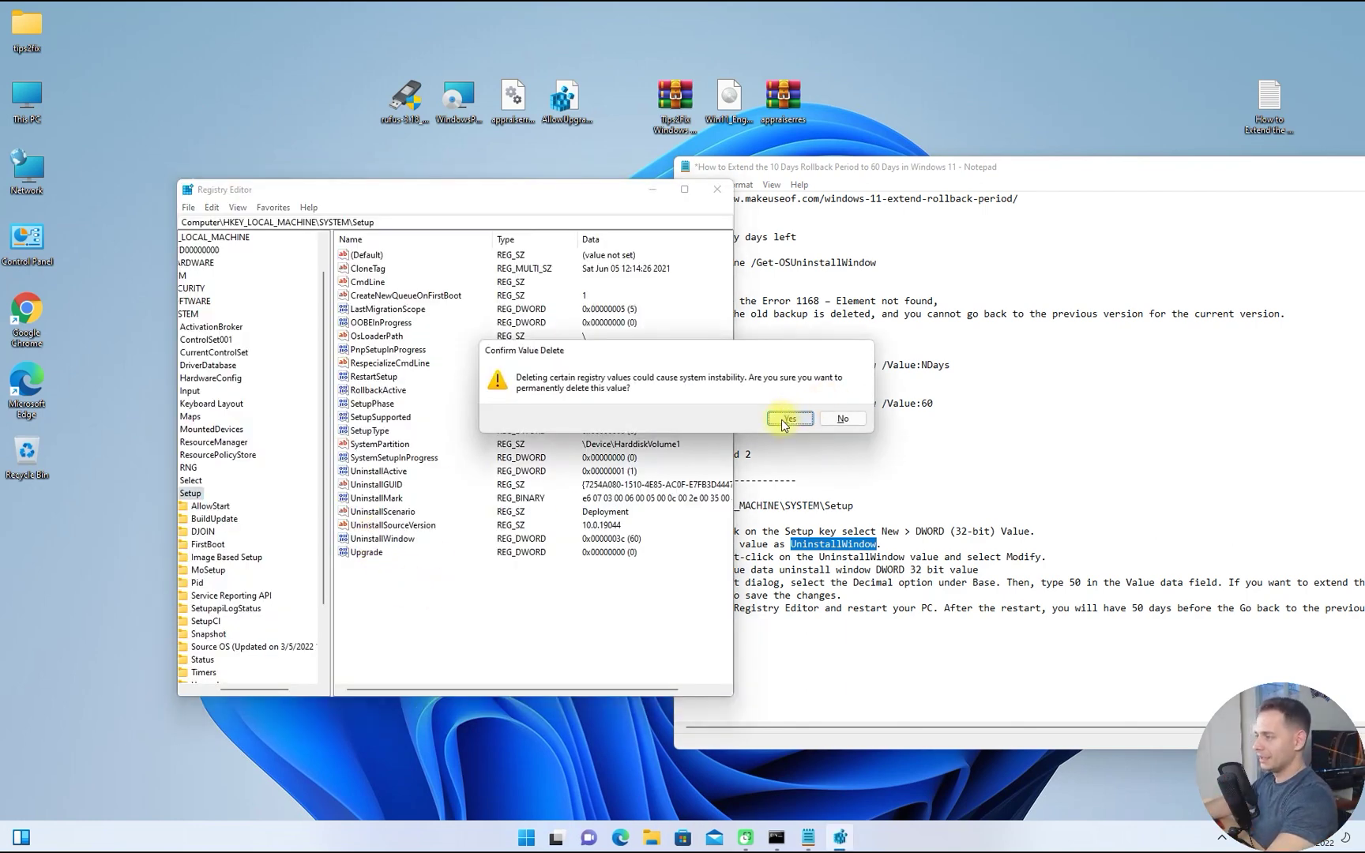
{"action": "left_click", "coordinate": [784, 419]}
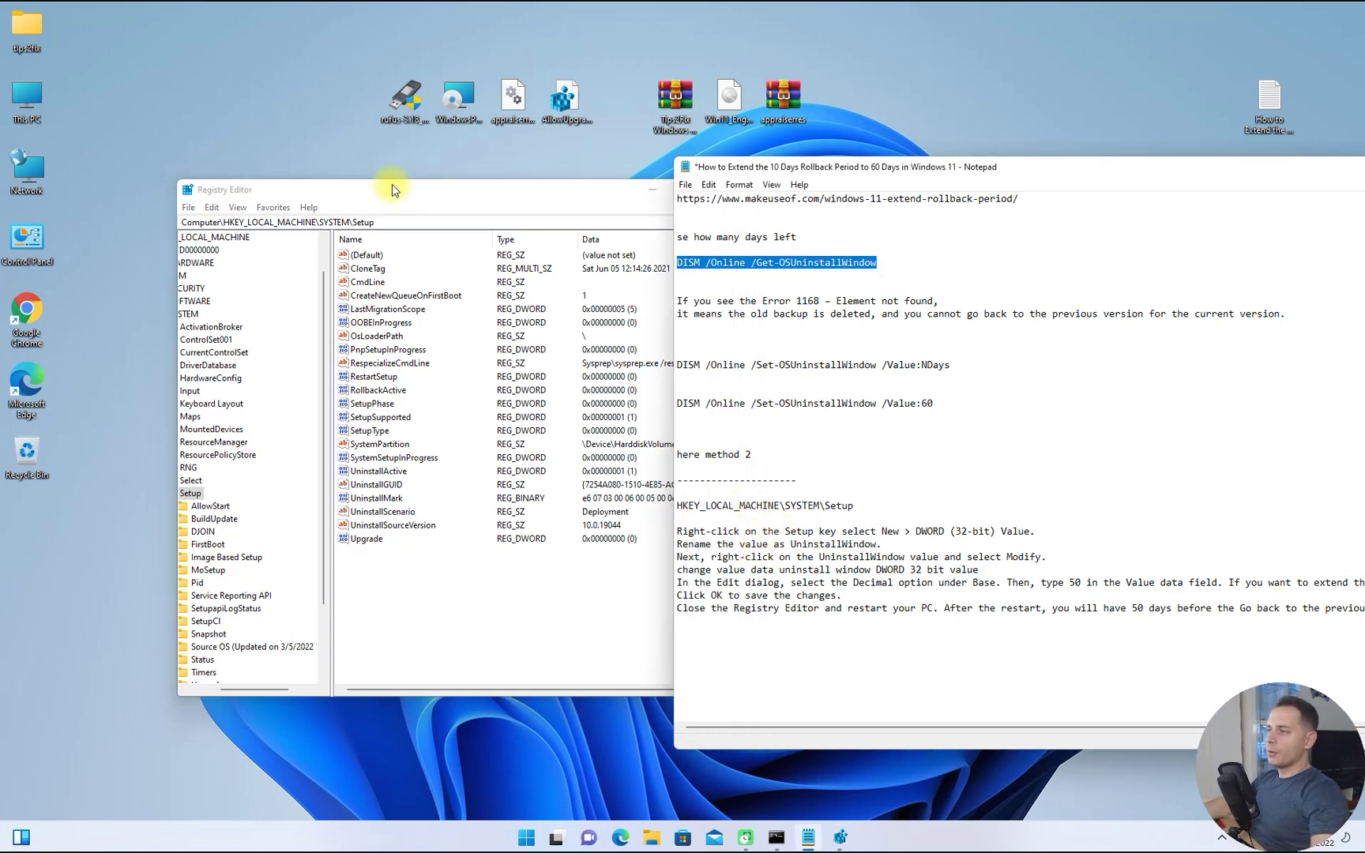
{"action": "left_click_drag", "start_coordinate": [391, 185], "coordinate": [365, 325]}
{"action": "left_click_drag", "start_coordinate": [298, 262], "coordinate": [239, 174]}
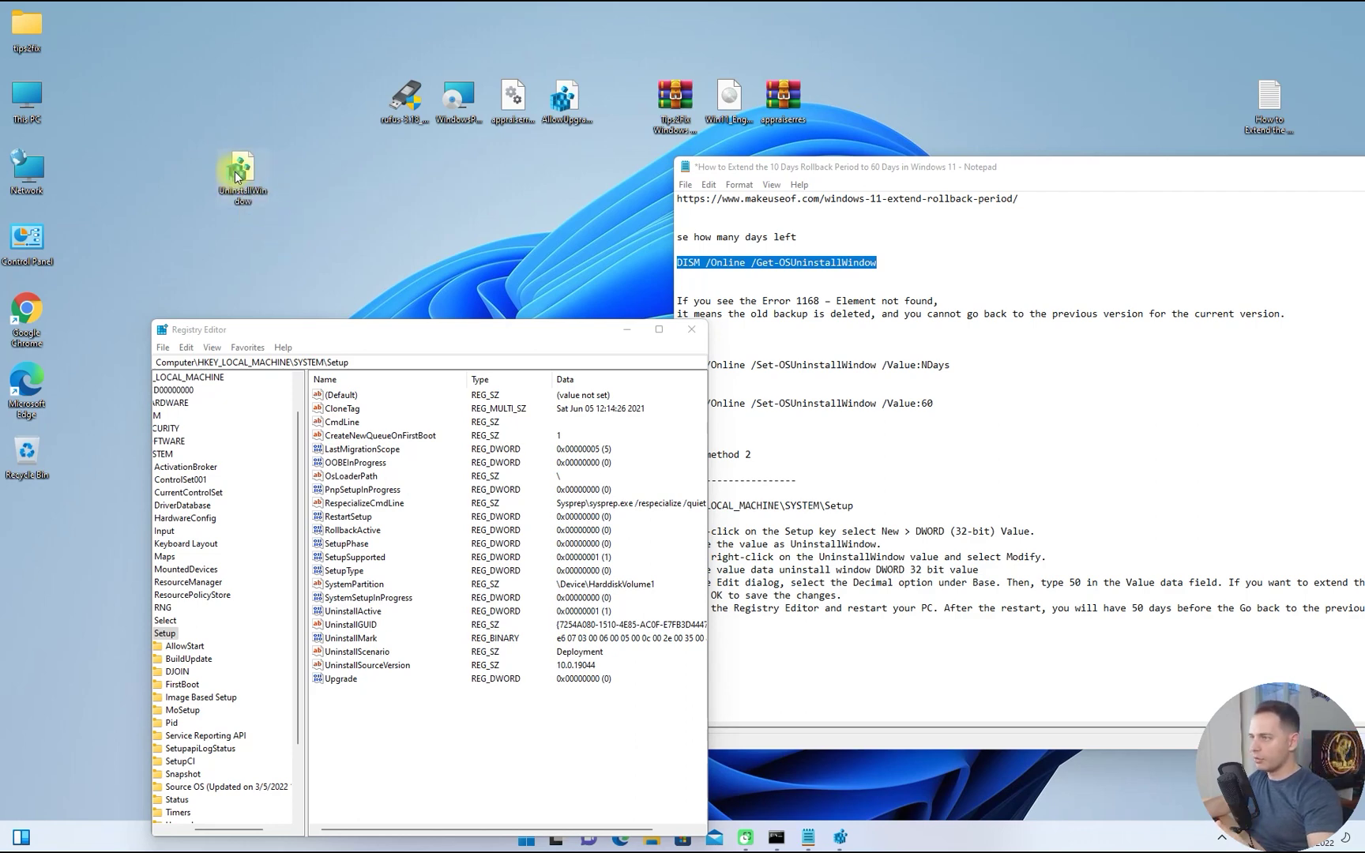
Import UninstallWindow.reg from the desktop and check UninstallWindow reads 0x0000003c (60) again
{"action": "double_click", "coordinate": [241, 175]}
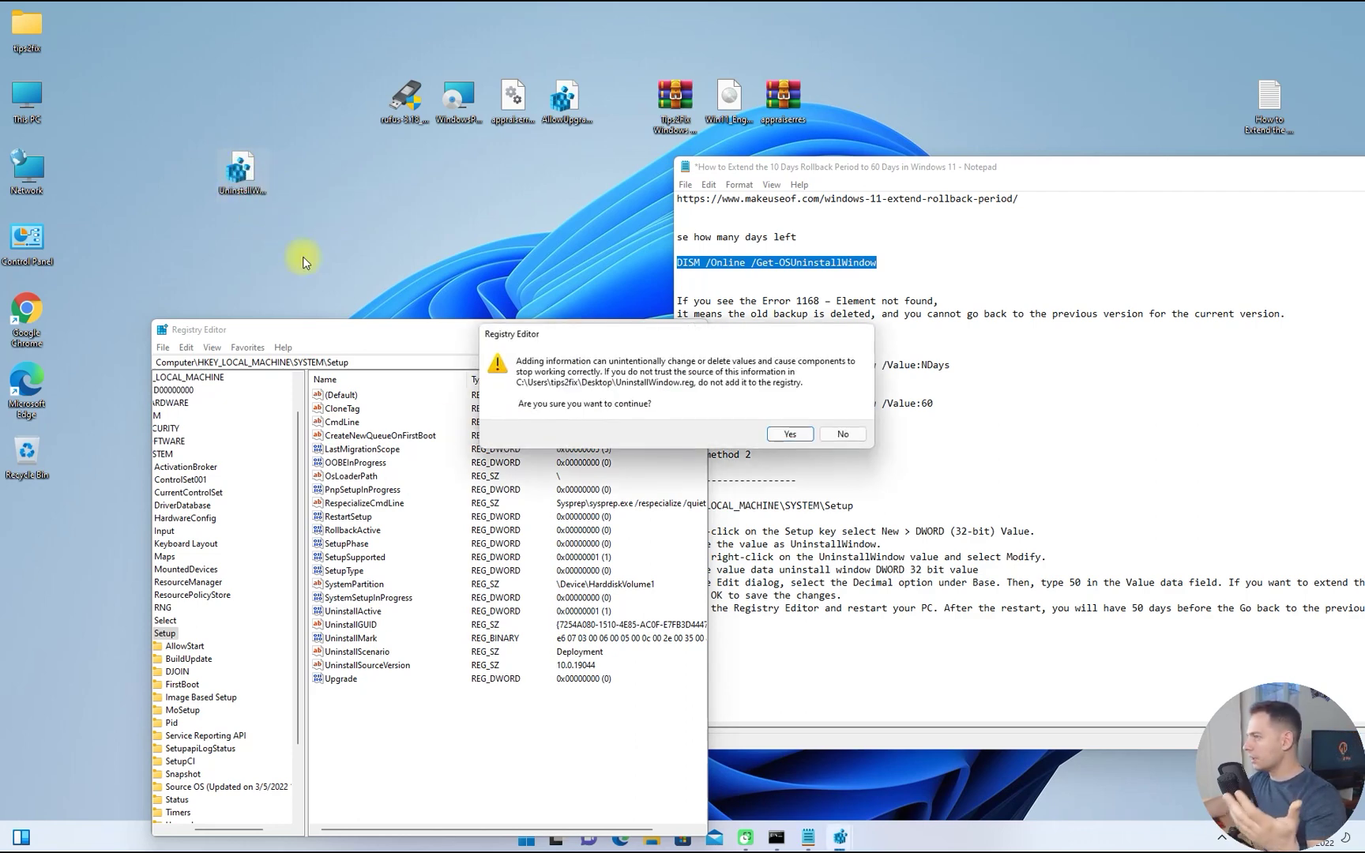
{"action": "left_click", "coordinate": [777, 436]}
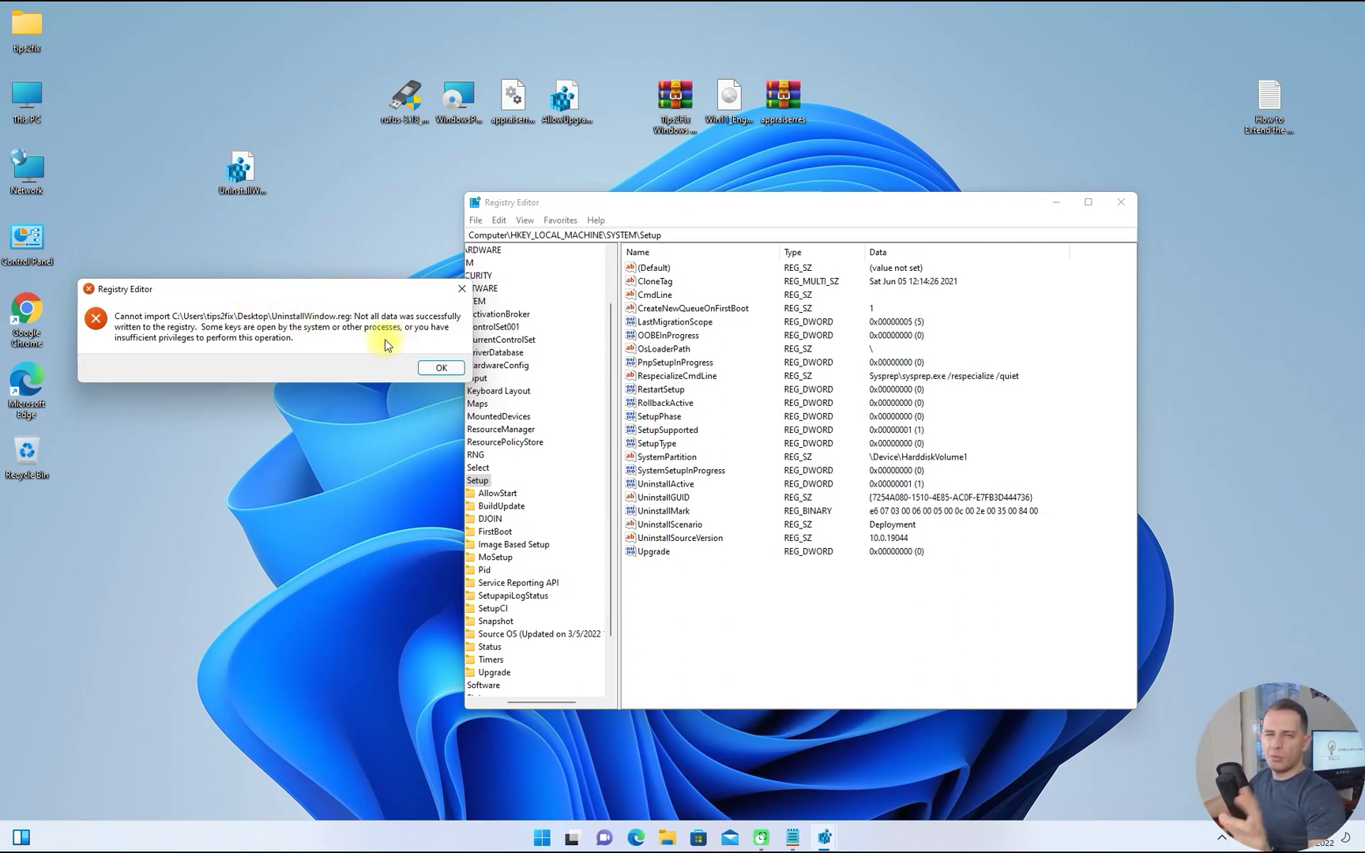
{"action": "left_click", "coordinate": [435, 370]}
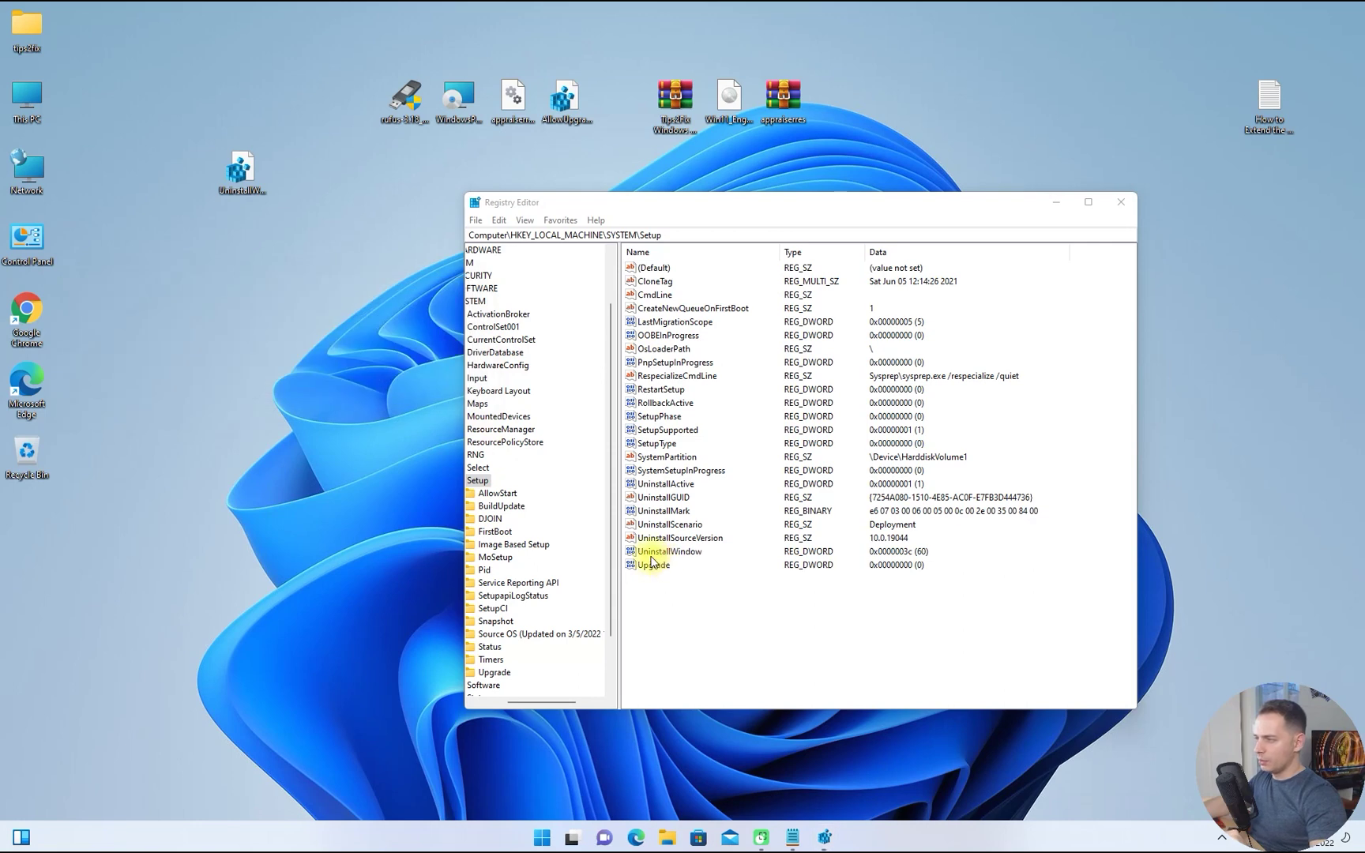
{"action": "left_click", "coordinate": [660, 553]}
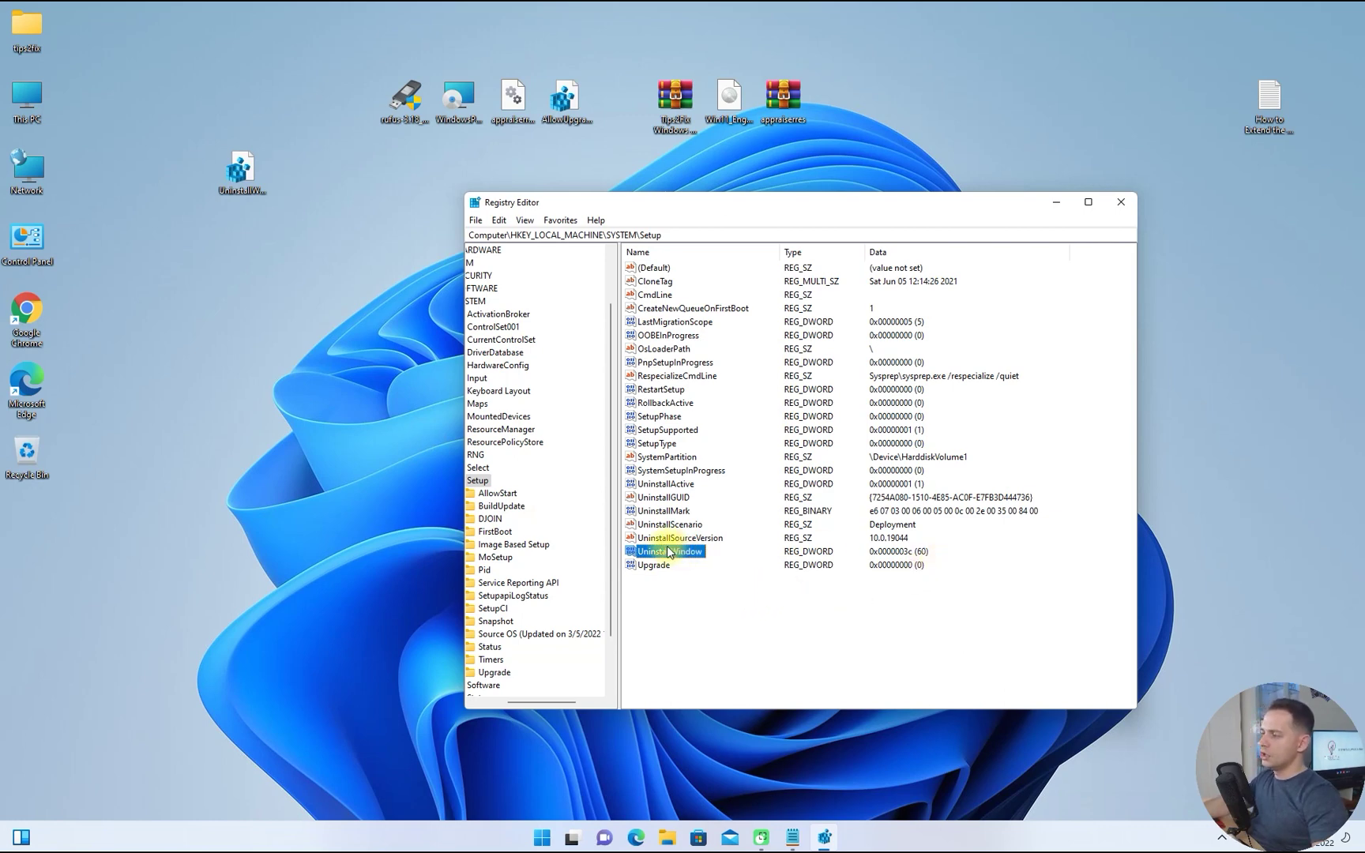
{"action": "left_click", "coordinate": [545, 838]}
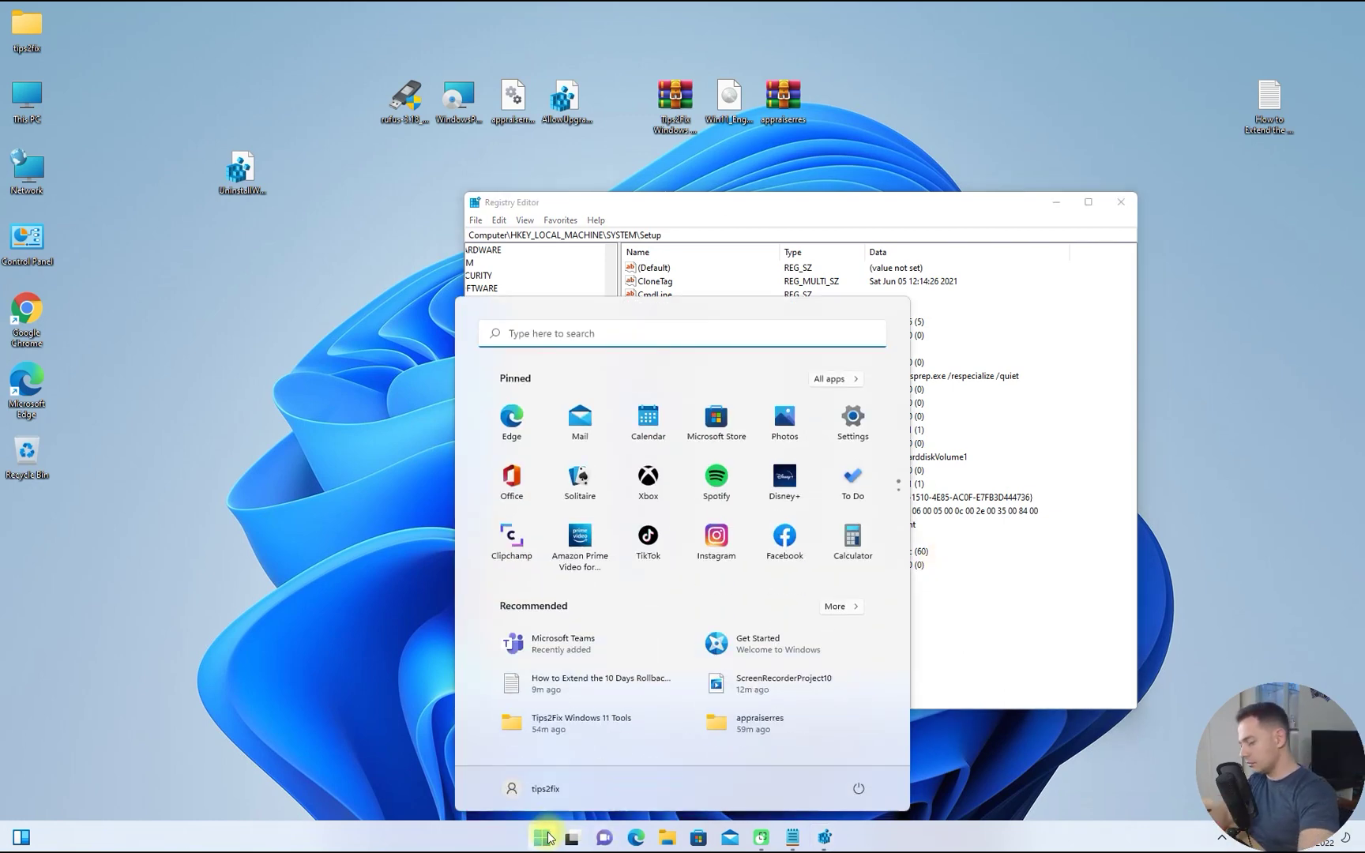
Run DISM /Online /Get-OSUninstallWindow in an administrator Command Prompt and confirm it reports 60 days
{"action": "type", "text": "cmd"}
{"action": "left_click", "coordinate": [726, 549]}
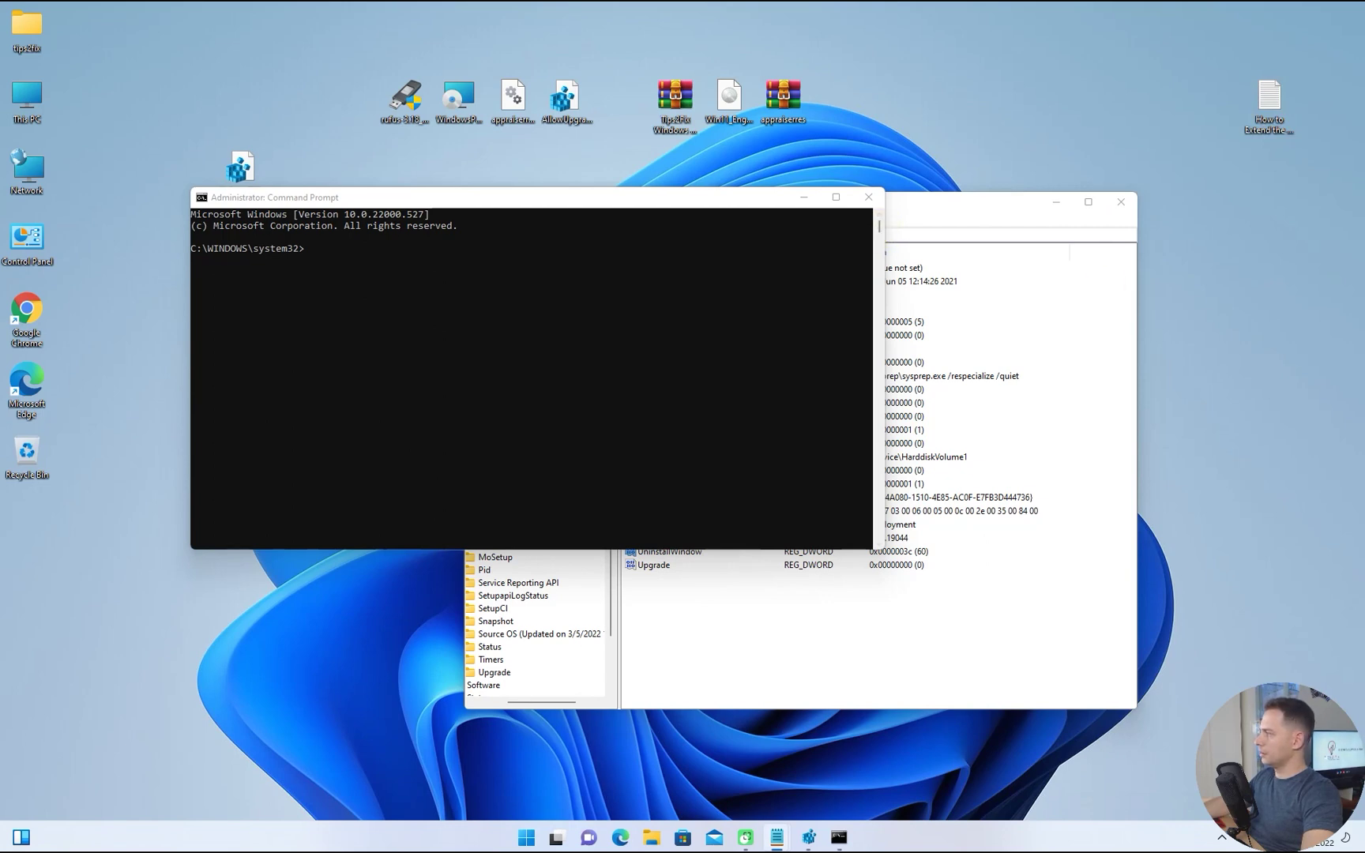
{"action": "right_click", "coordinate": [396, 381]}
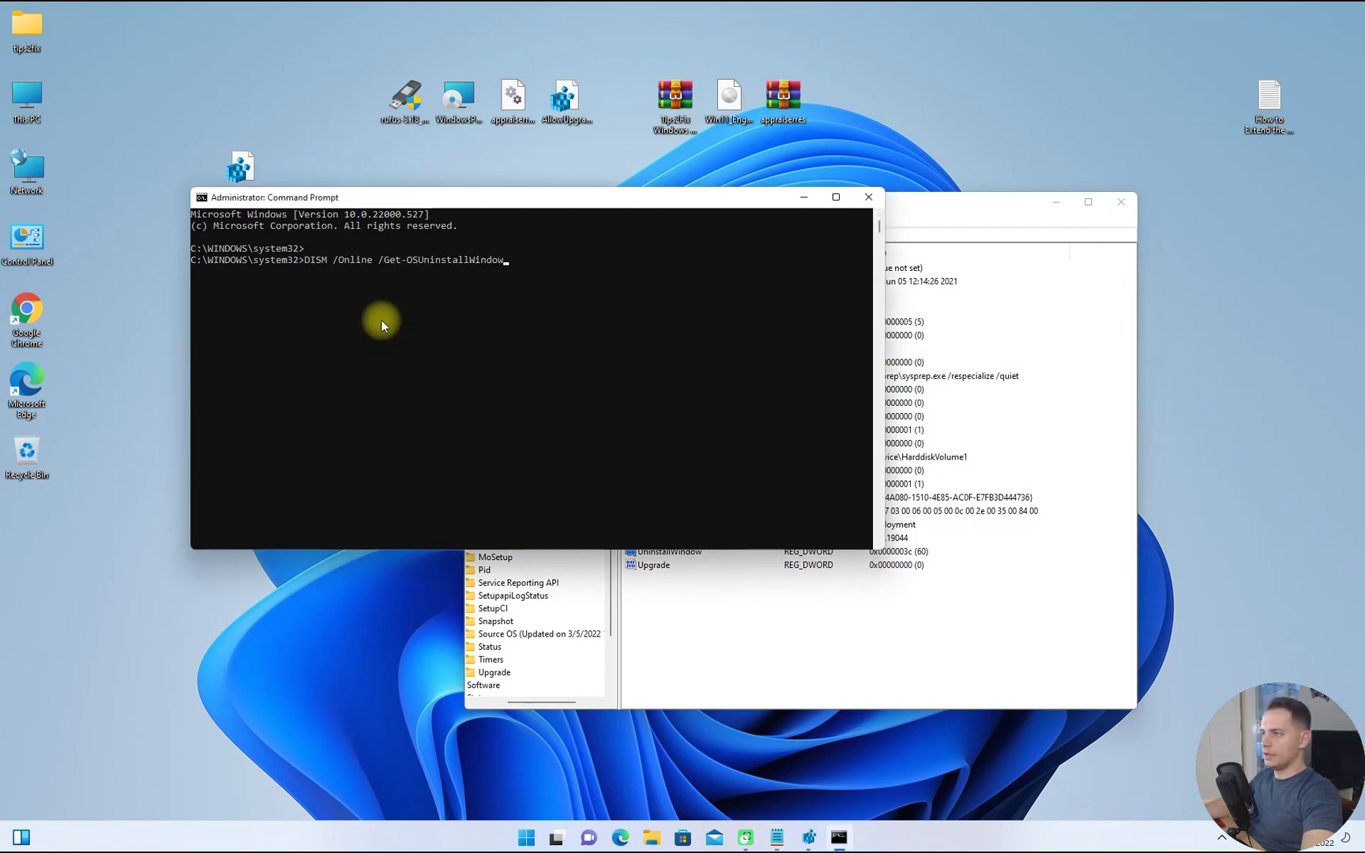
{"action": "key", "text": "Return"}
{"action": "left_click_drag", "start_coordinate": [298, 342], "coordinate": [327, 340]}
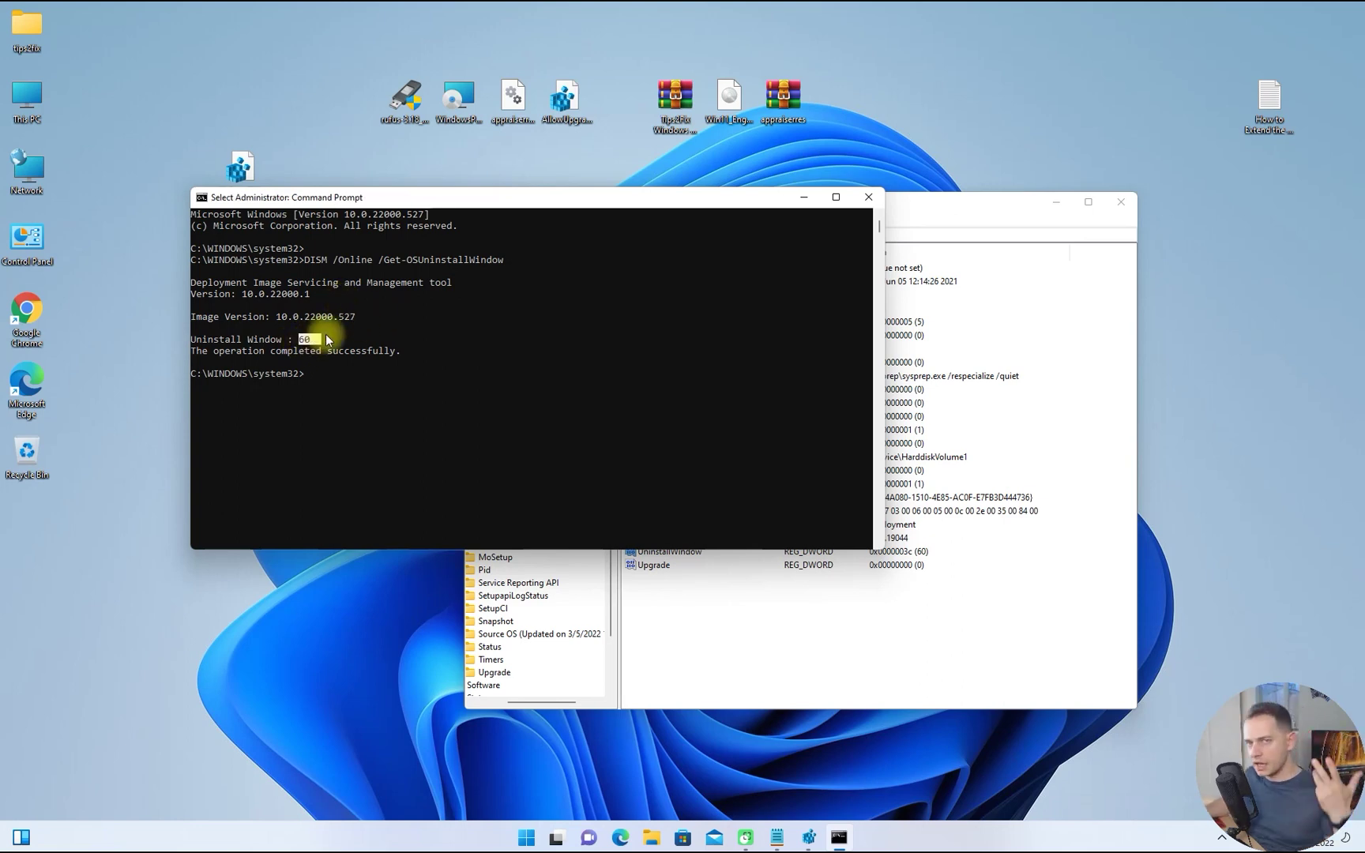